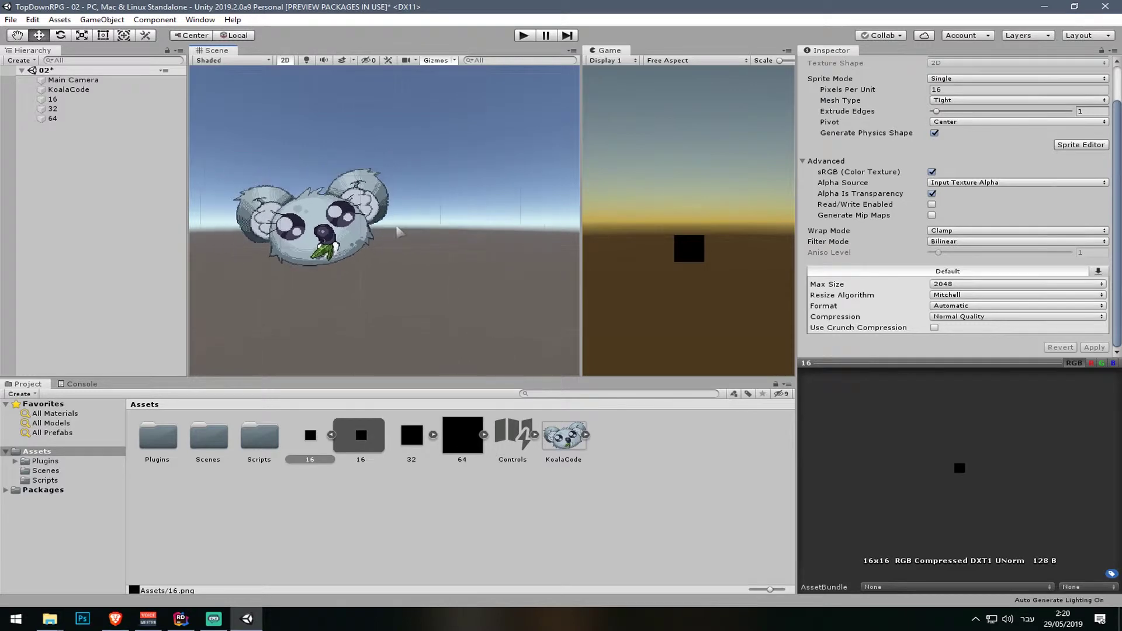
middle_drag(451, 279, 432, 263)
scroll(437, 241, up, 4)
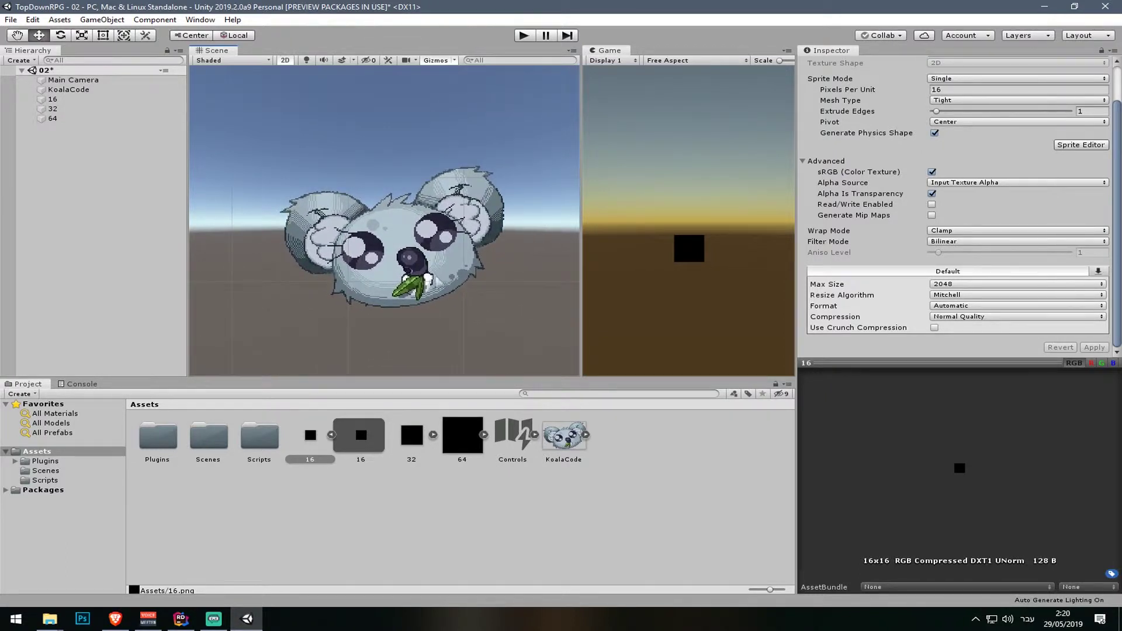
middle_drag(491, 330, 497, 287)
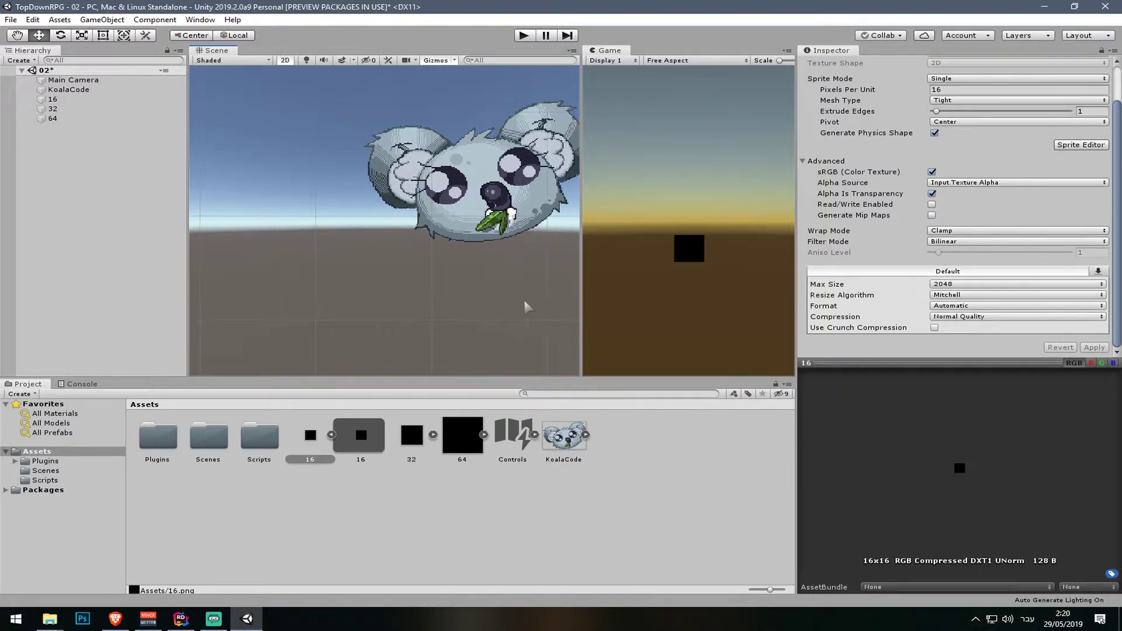
middle_drag(473, 130, 428, 188)
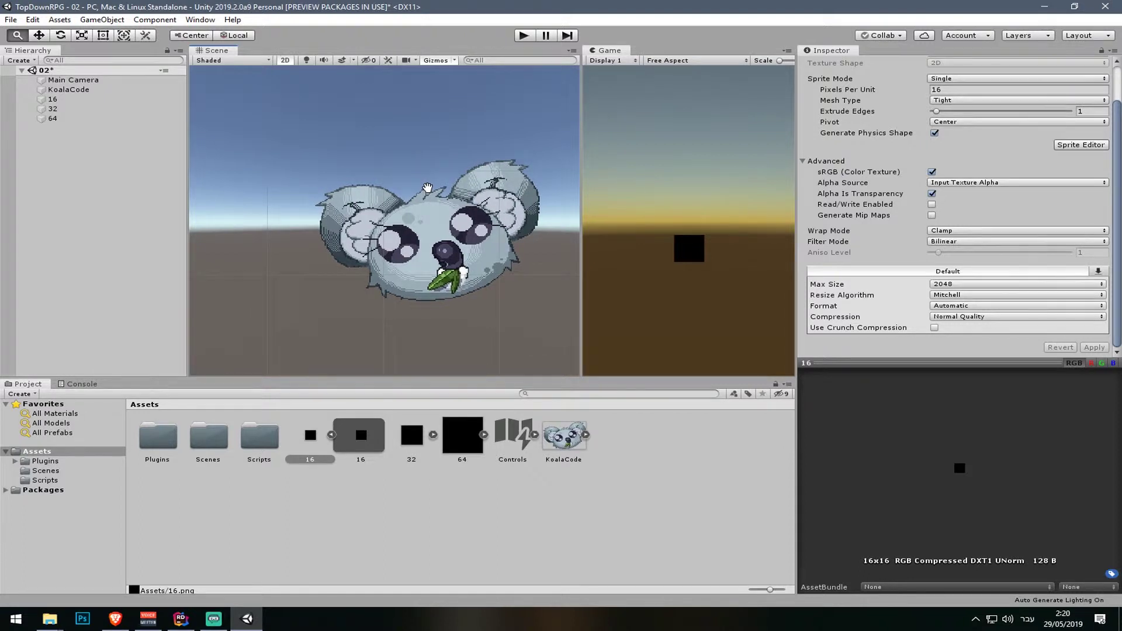
mouse_move(427, 188)
middle_down()
mouse_move(364, 175)
mouse_move(474, 187)
mouse_move(440, 174)
middle_up()
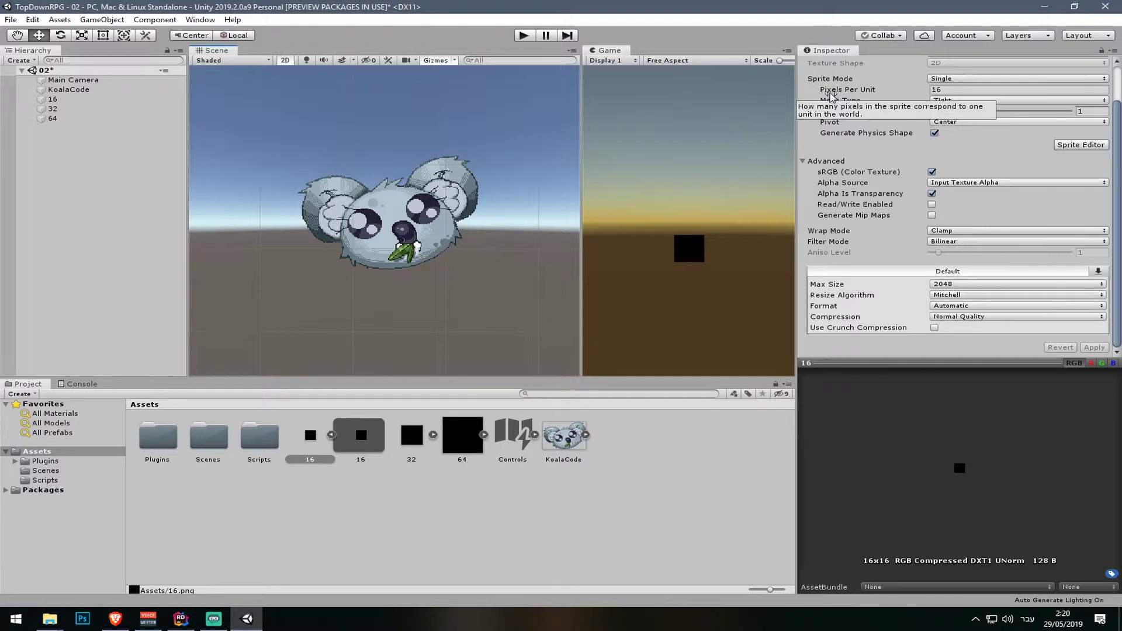
scroll(900, 70, up, 2)
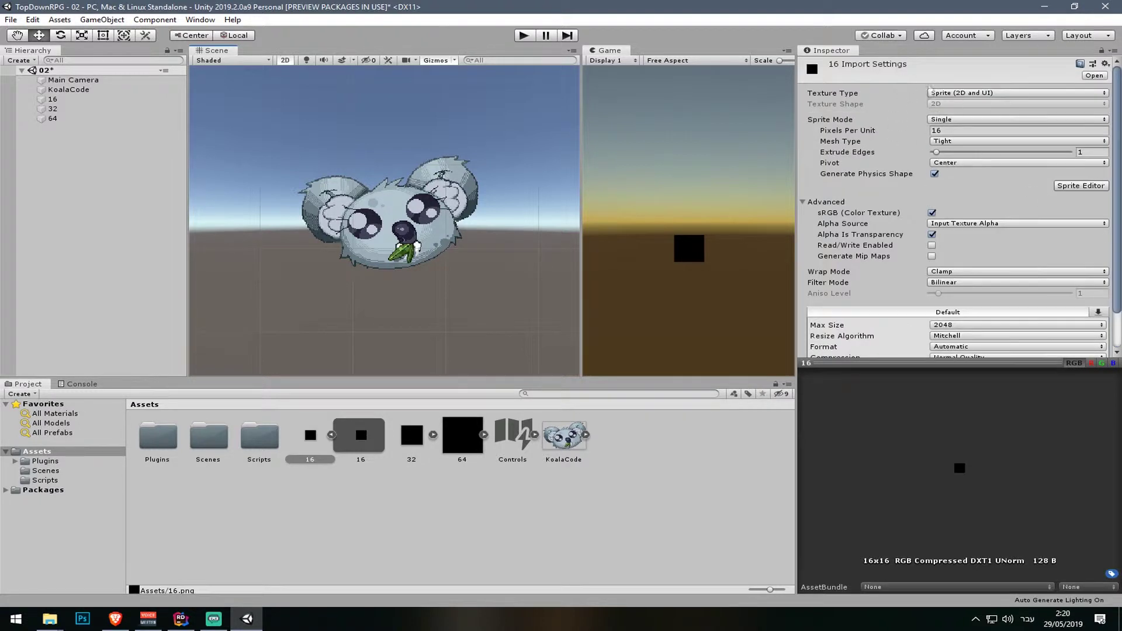
middle_drag(382, 239, 356, 262)
scroll(375, 305, up, 1)
middle_drag(375, 303, 390, 264)
scroll(425, 292, down, 4)
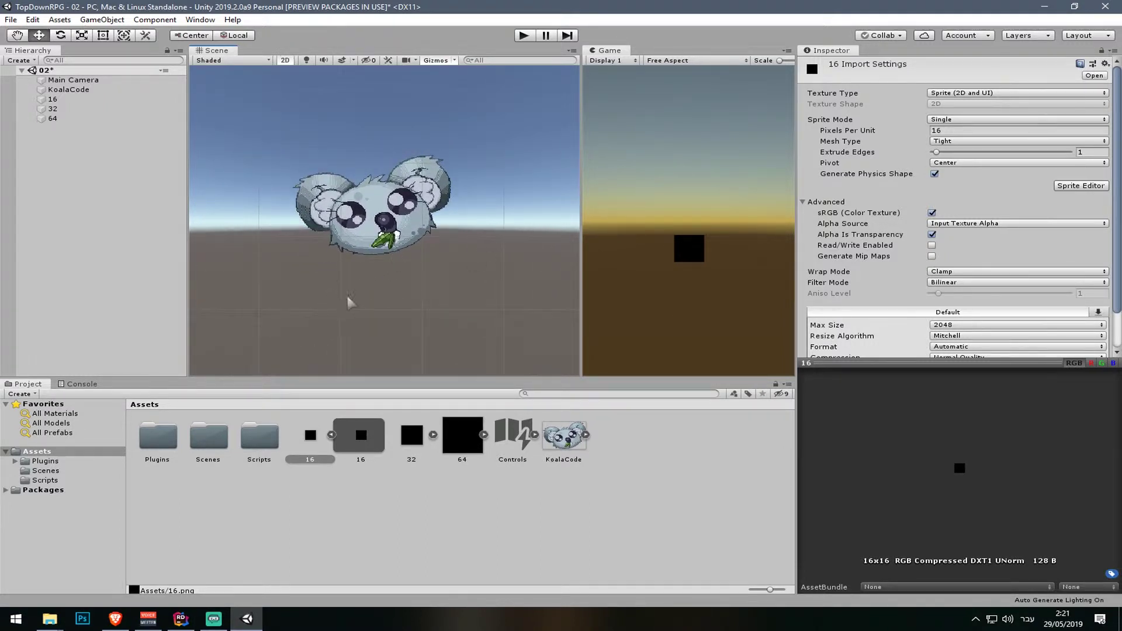
middle_drag(349, 298, 371, 318)
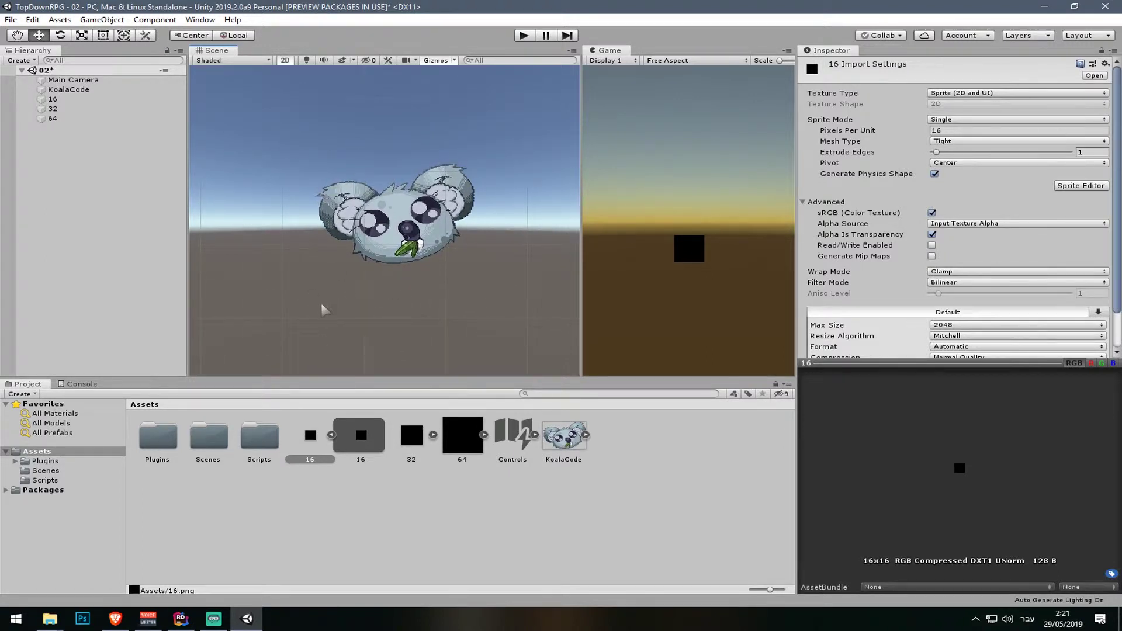
mouse_move(281, 303)
middle_down()
mouse_move(293, 310)
mouse_move(277, 306)
middle_up()
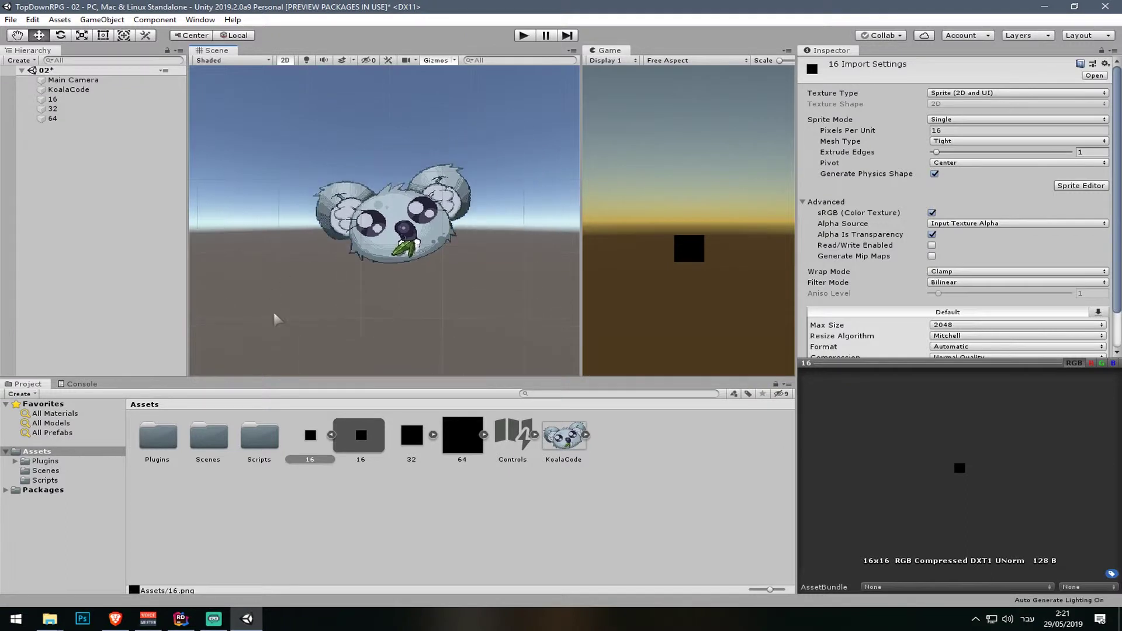
middle_drag(379, 210, 363, 234)
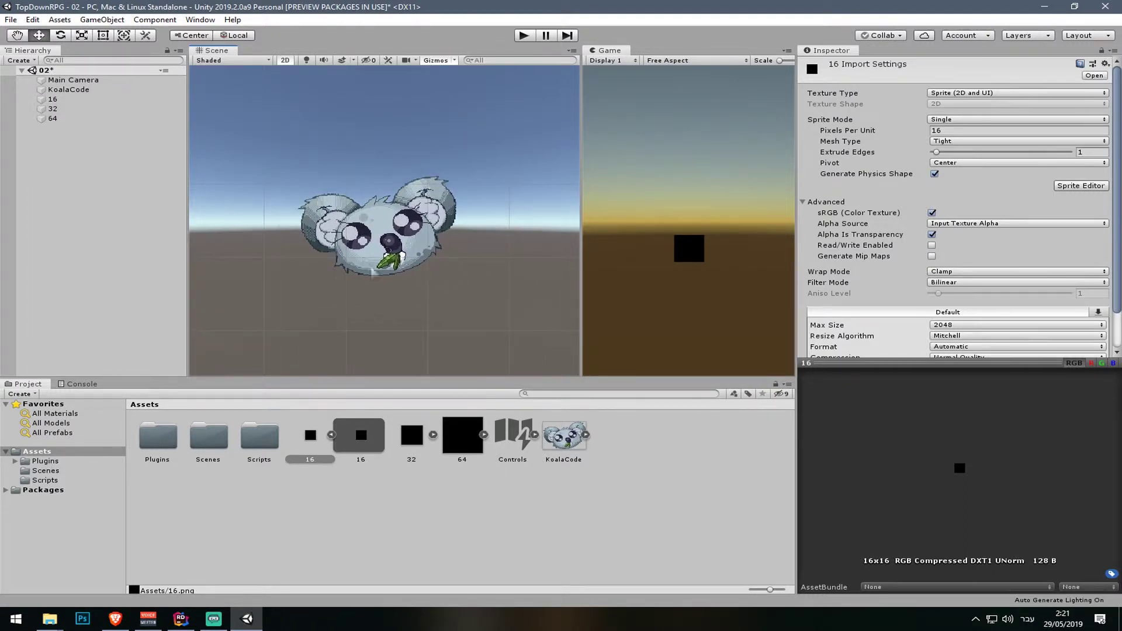
middle_drag(376, 273, 390, 229)
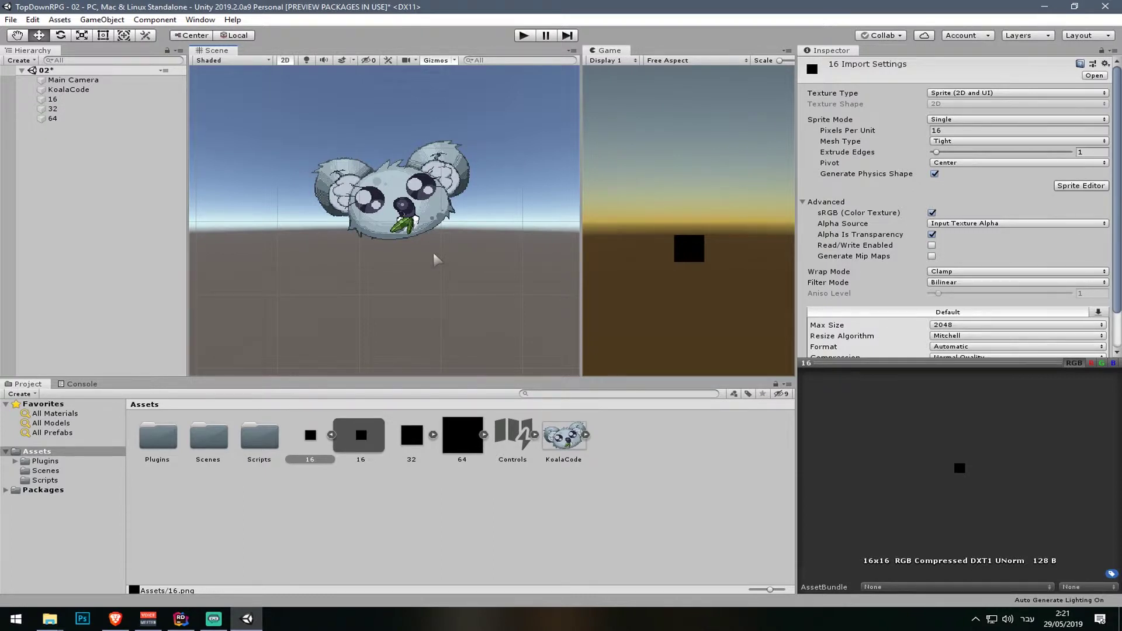
alt+right_drag(501, 236, 504, 265)
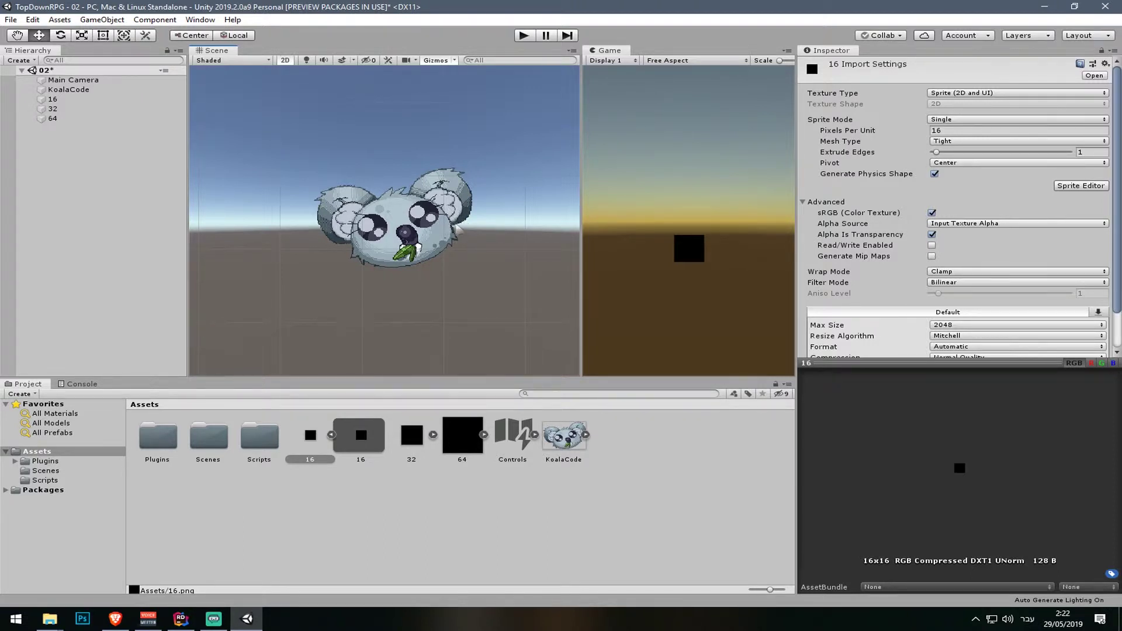
middle_drag(431, 256, 391, 332)
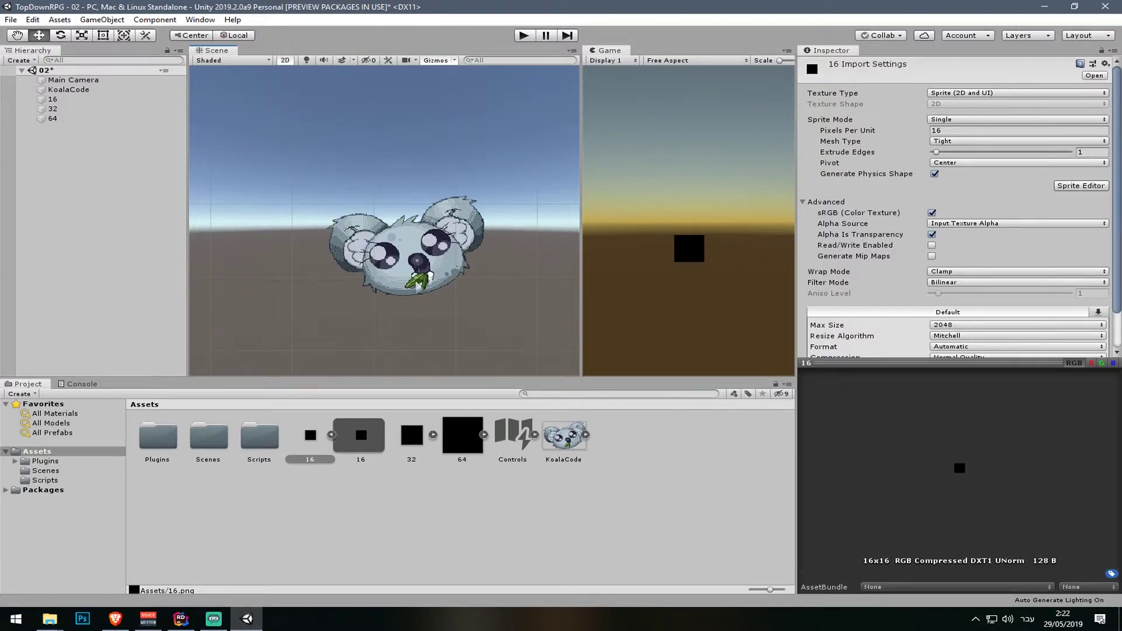
middle_drag(437, 273, 432, 260)
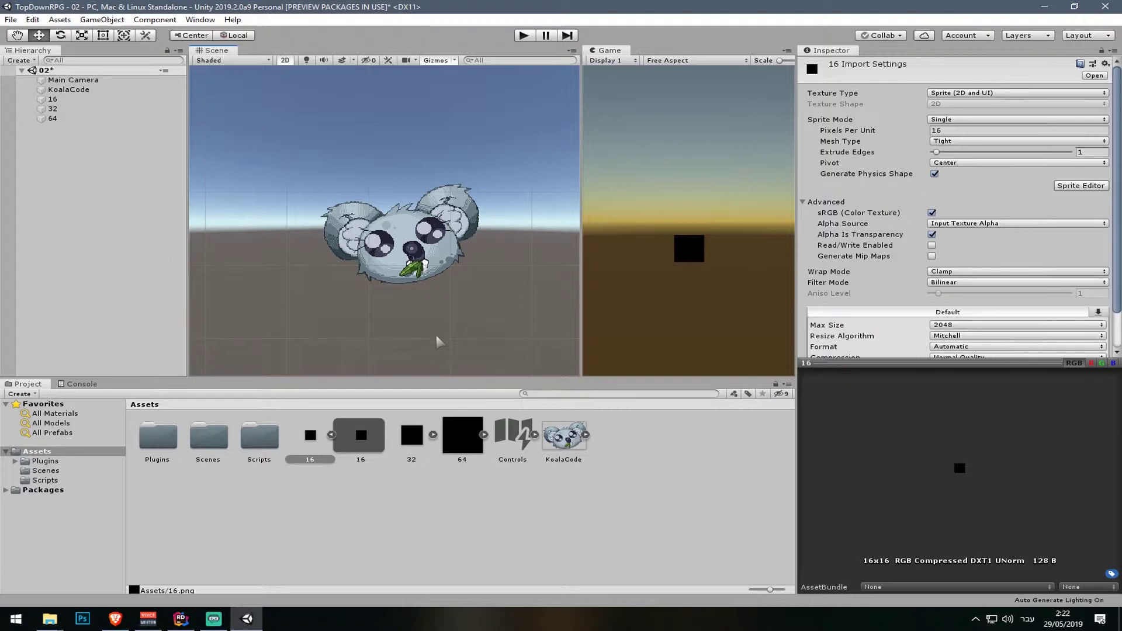
mouse_move(435, 332)
middle_down()
mouse_move(422, 300)
mouse_move(447, 321)
middle_up()
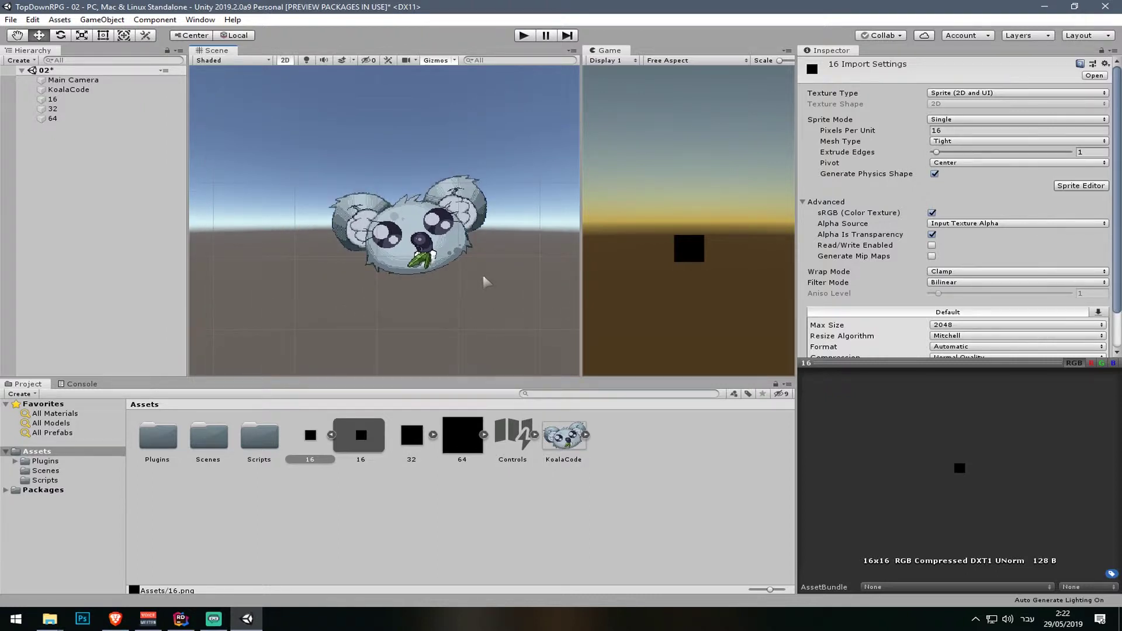
middle_drag(481, 273, 489, 272)
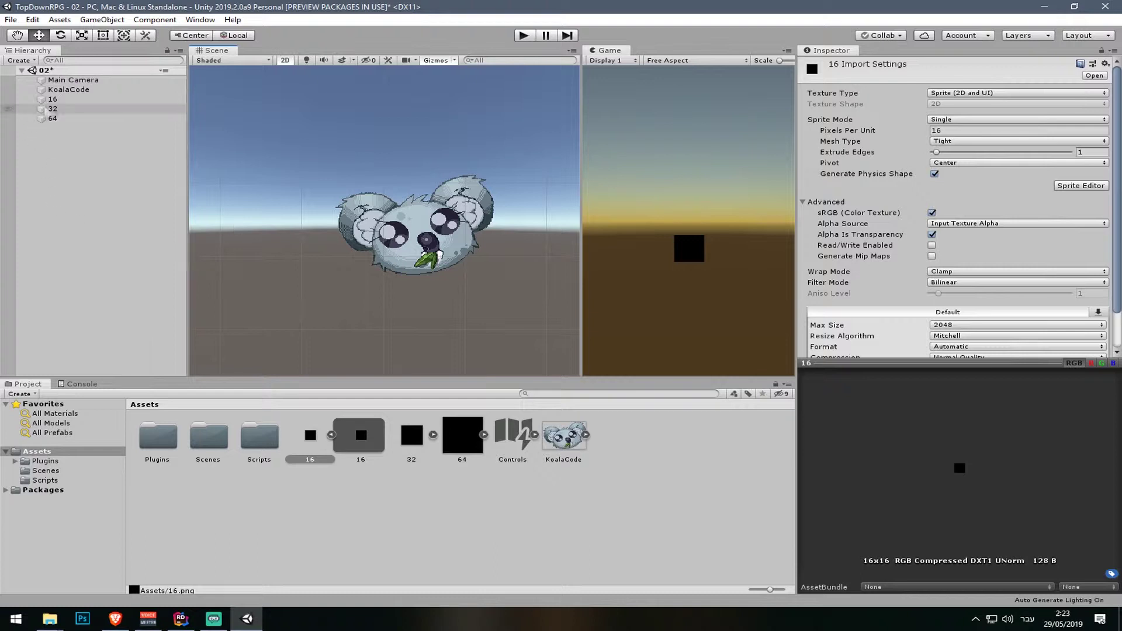
Step: Frame the 16 object in the scene and compare the import settings of the 16, 32 and 64 textures, including Pixels Per Unit and image size
double_click(64, 100)
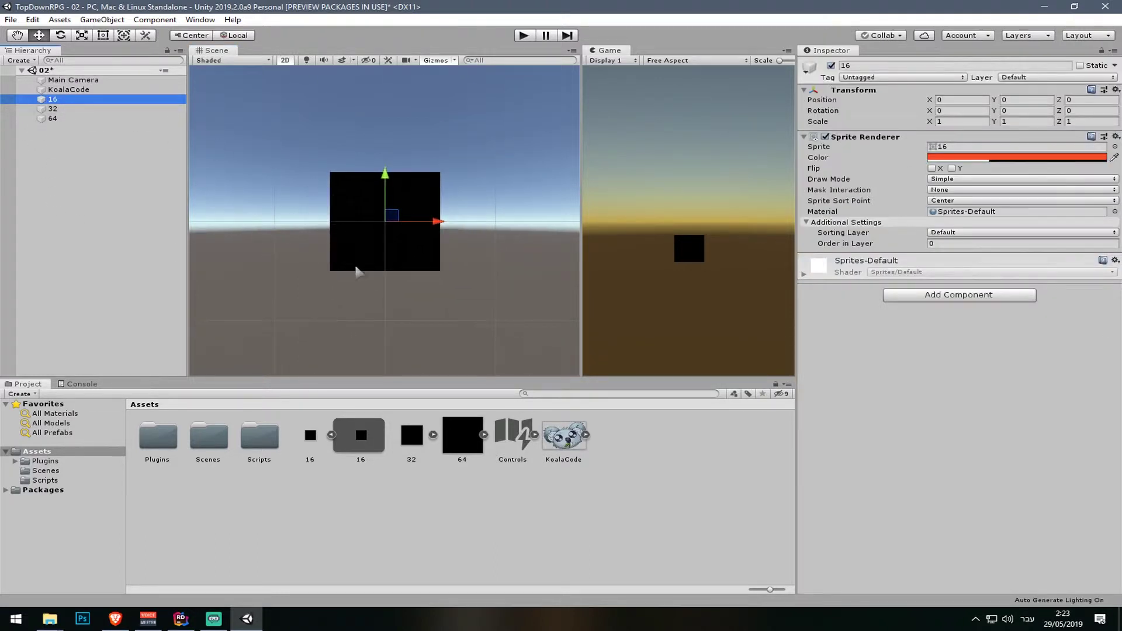
click(331, 435)
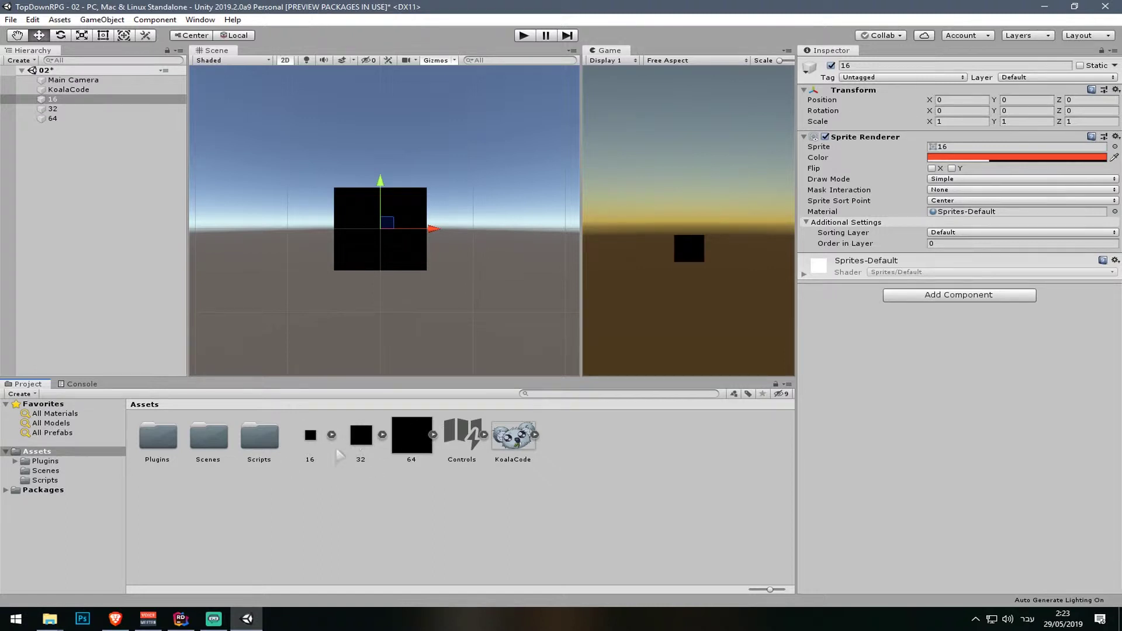
click(309, 436)
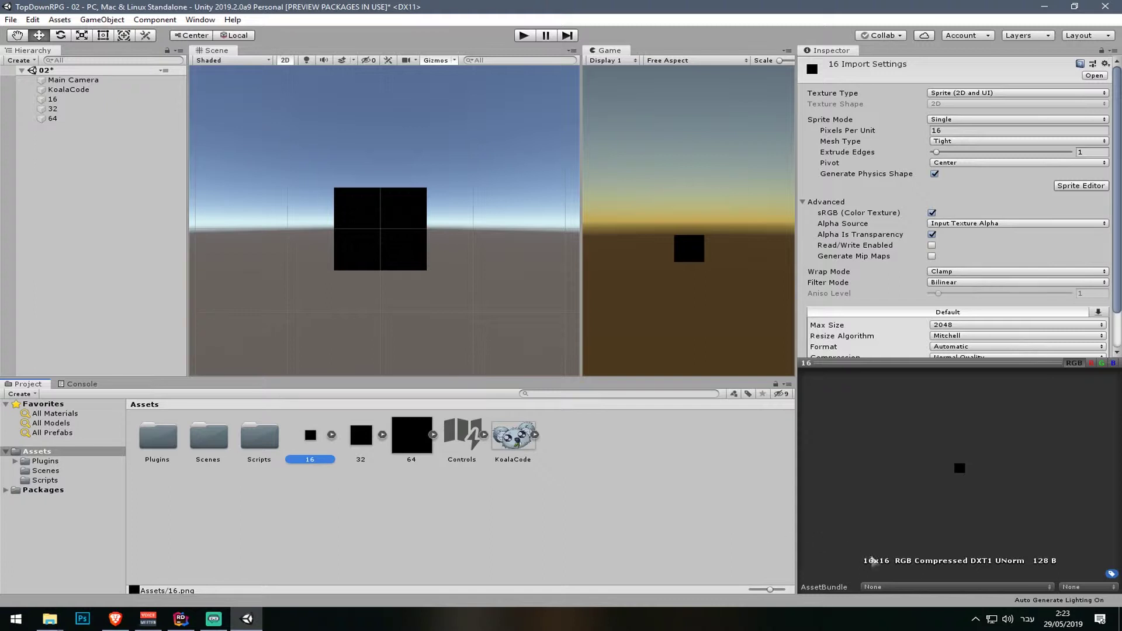
click(373, 449)
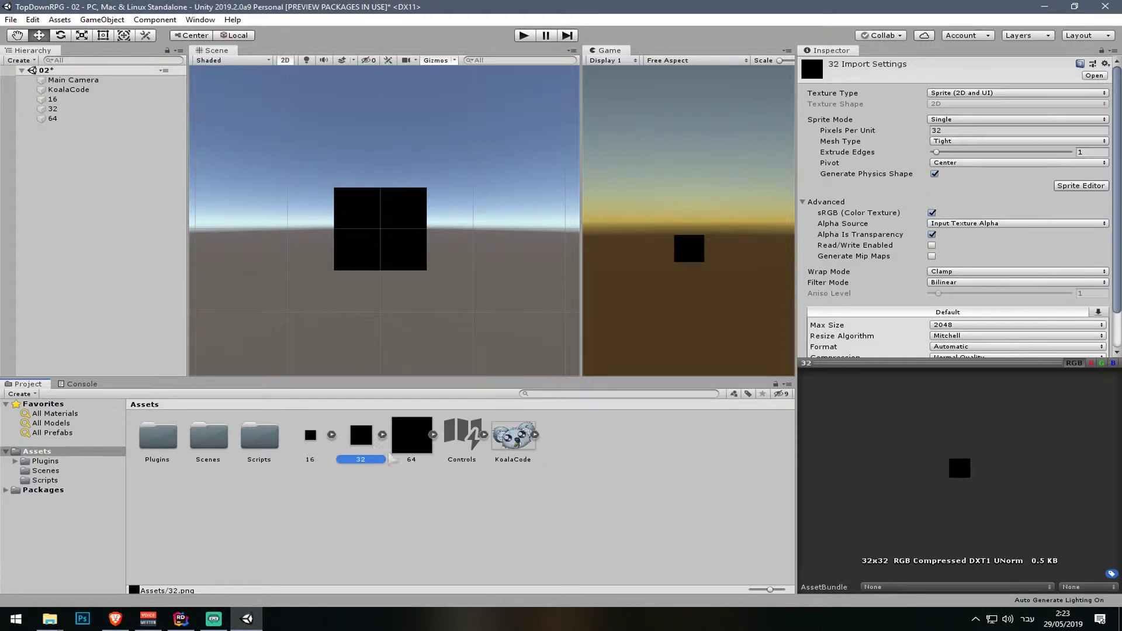
click(410, 448)
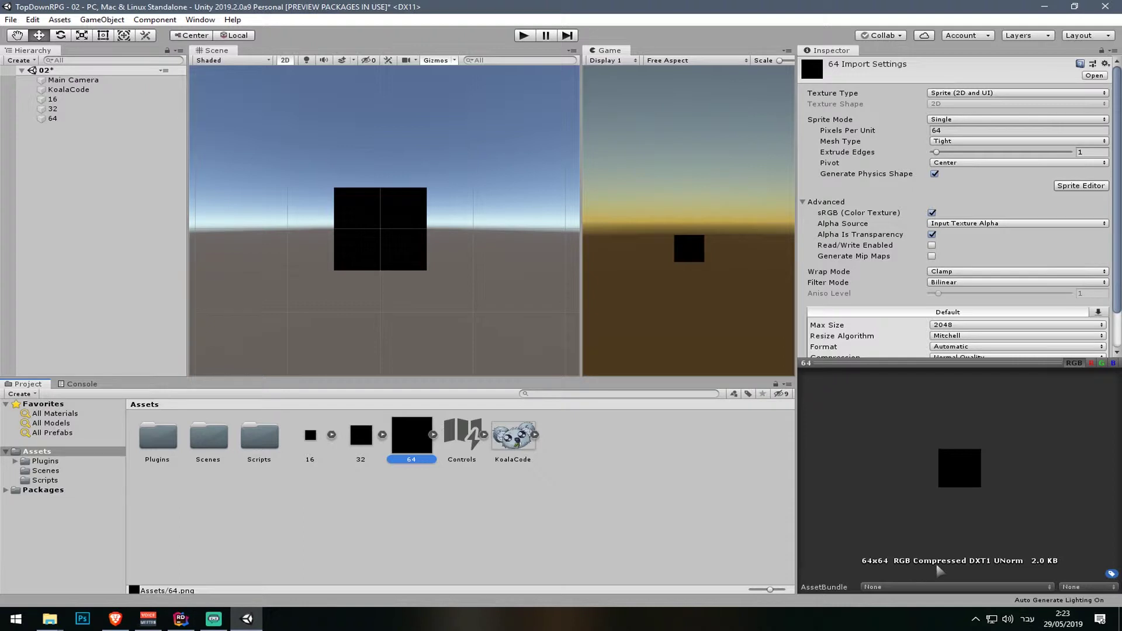
click(389, 335)
click(301, 437)
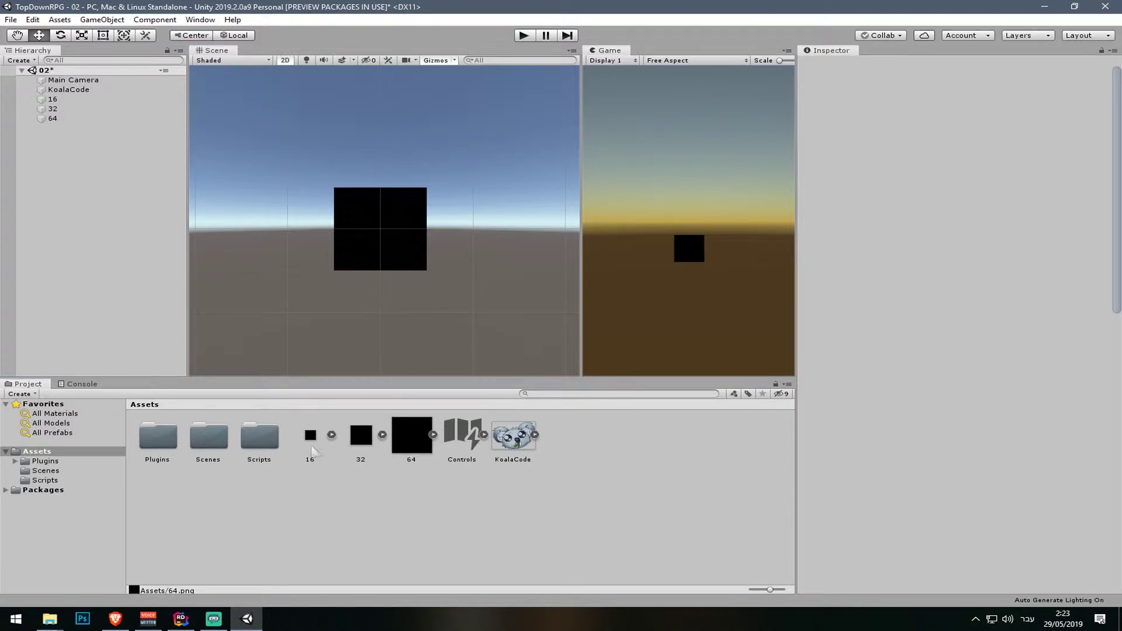
Step: Separate the overlapping squares along X by moving object 16 to about 1.3 and object 32 to about 2.55
click(359, 255)
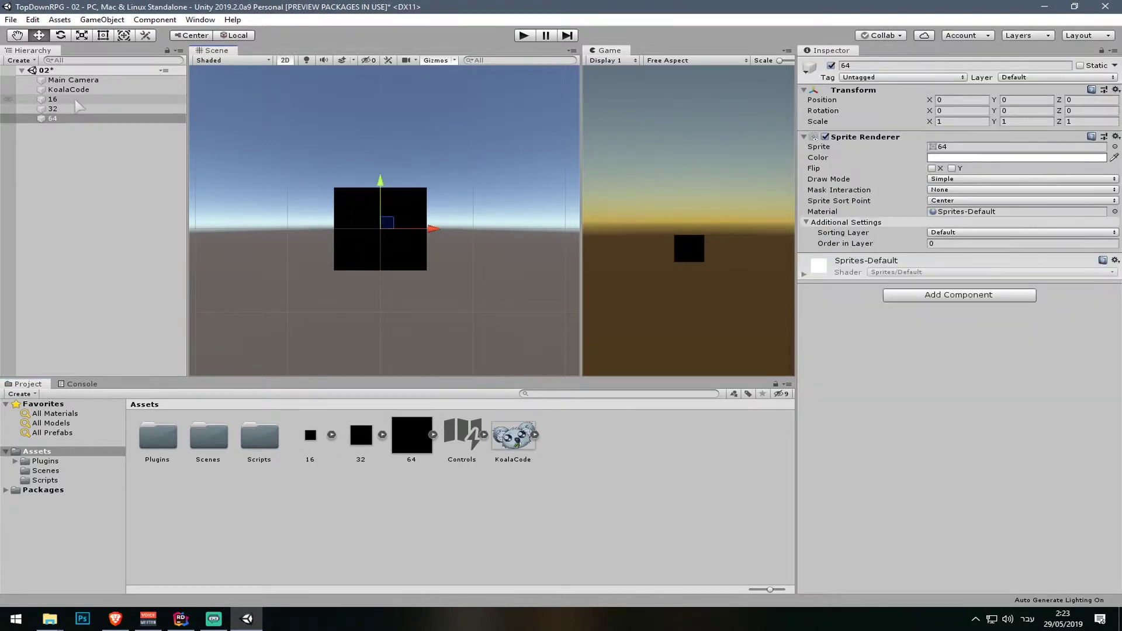
drag(434, 233, 555, 249)
middle_drag(501, 302, 424, 307)
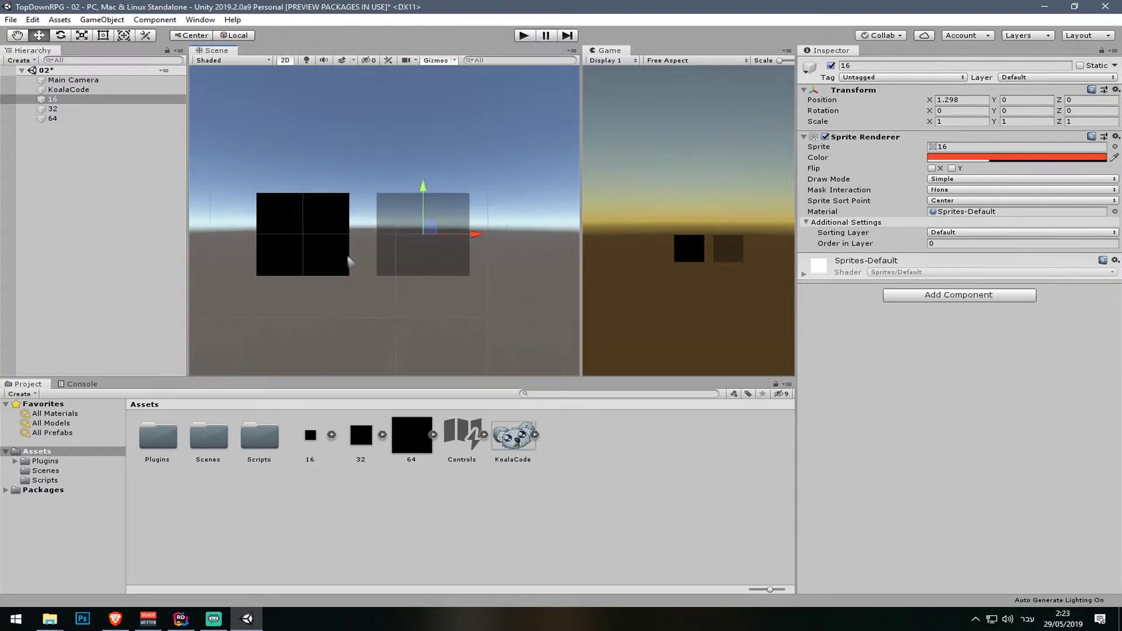
click(323, 236)
click(66, 109)
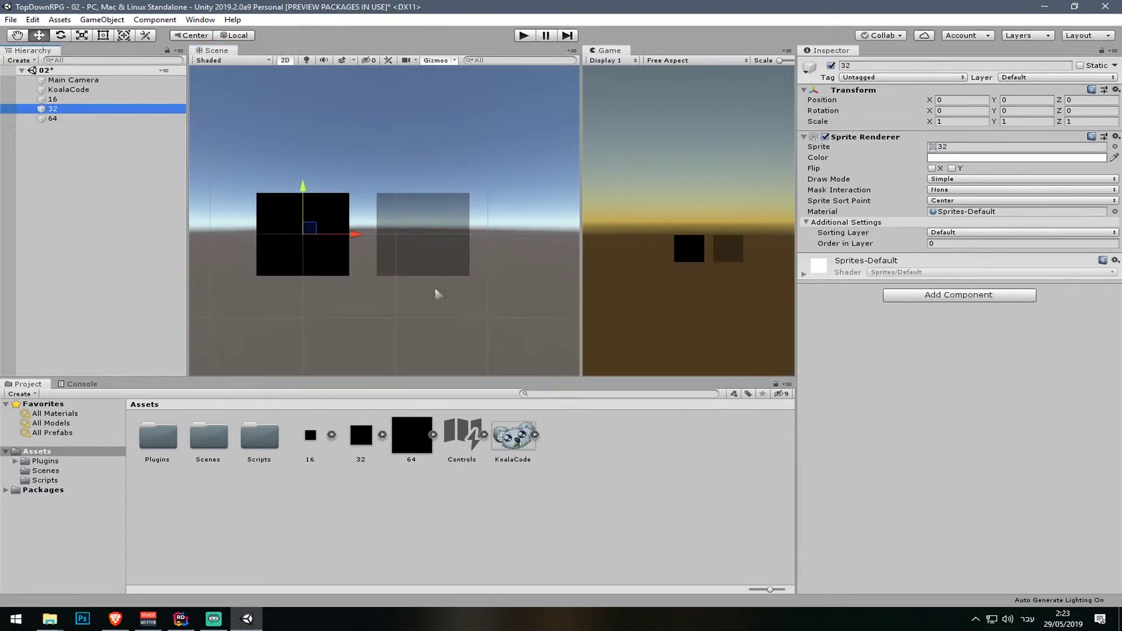
drag(355, 235, 589, 237)
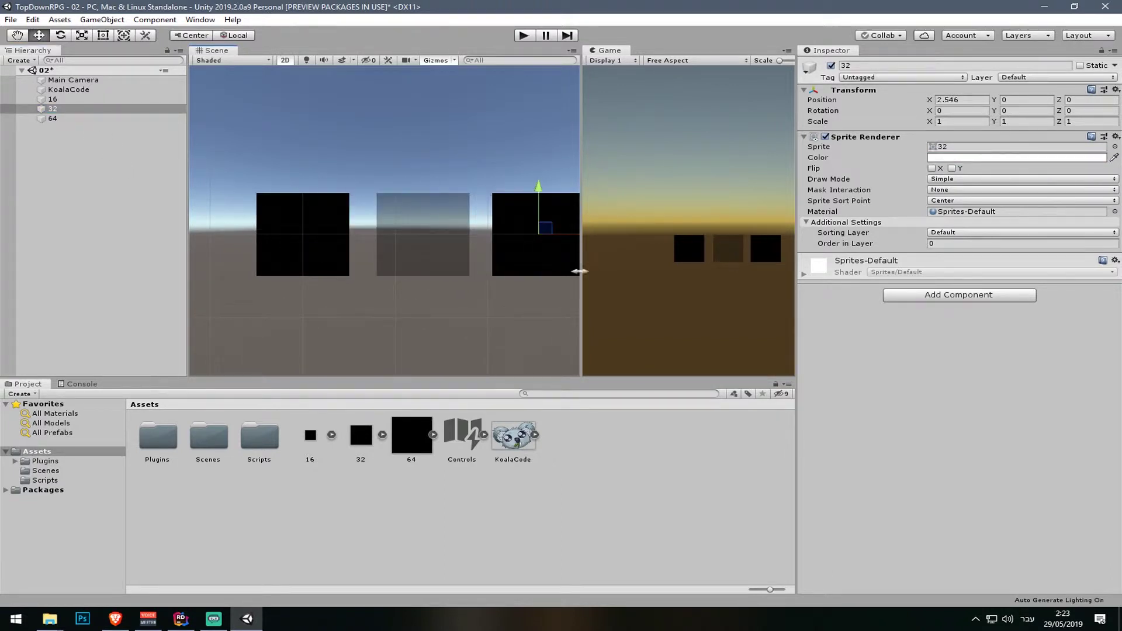
Step: Move the 64 square along the X axis to about 4.01, beyond the 32 square
middle_drag(497, 327, 340, 309)
click(227, 248)
drag(462, 248, 585, 246)
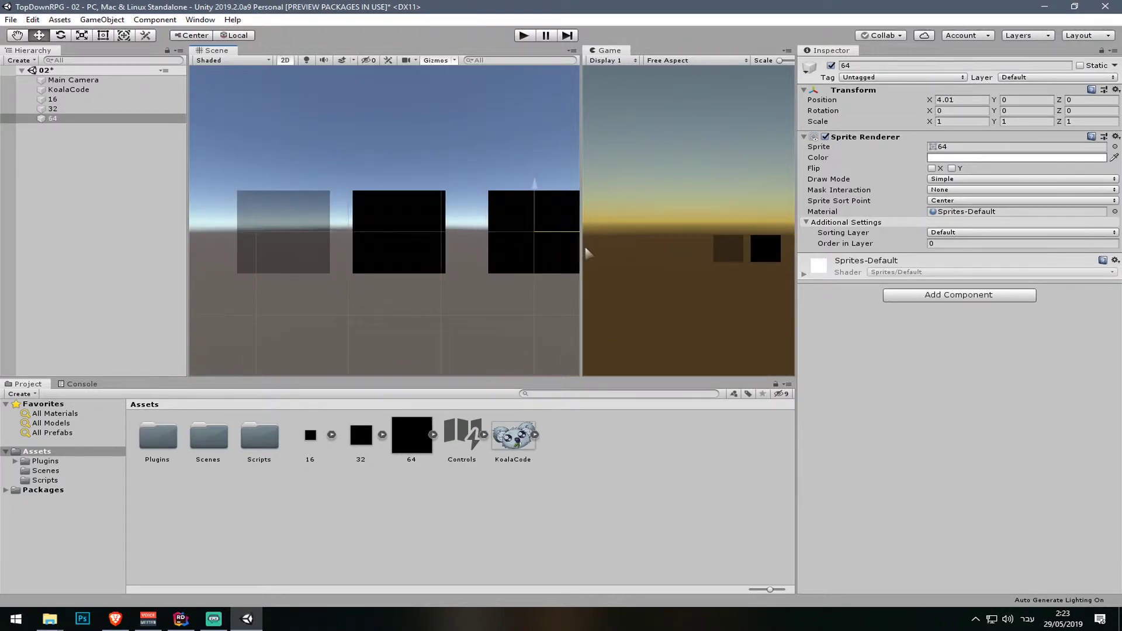
Step: Set the red value of the 16 square's Sprite Renderer color to 0 and make the color fully opaque
middle_drag(456, 289, 424, 276)
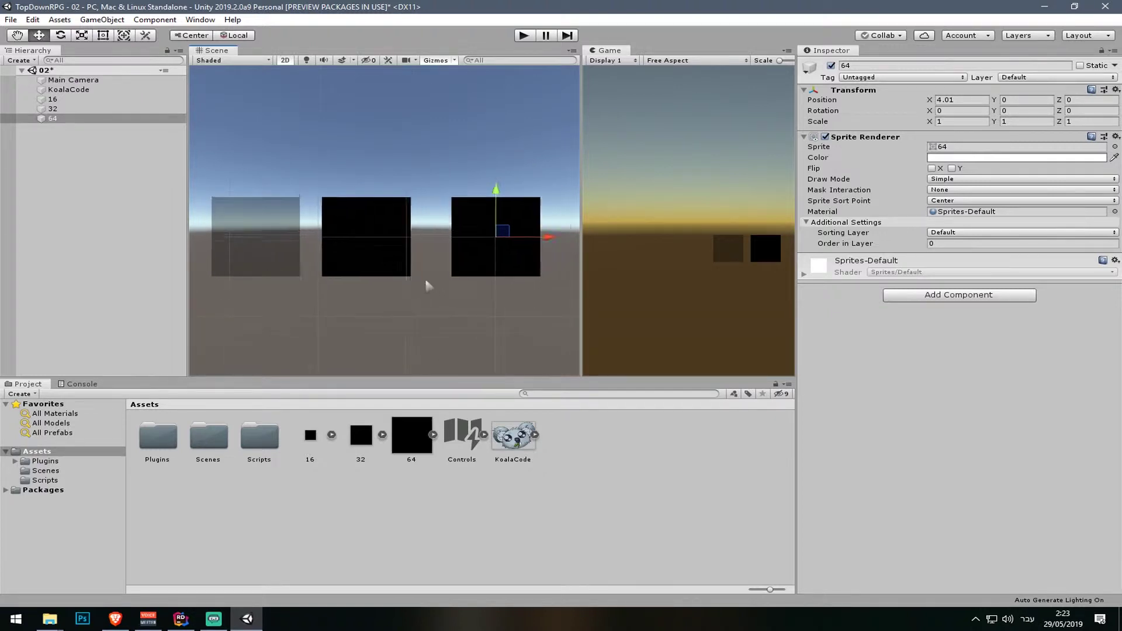
scroll(424, 276, down, 1)
click(308, 253)
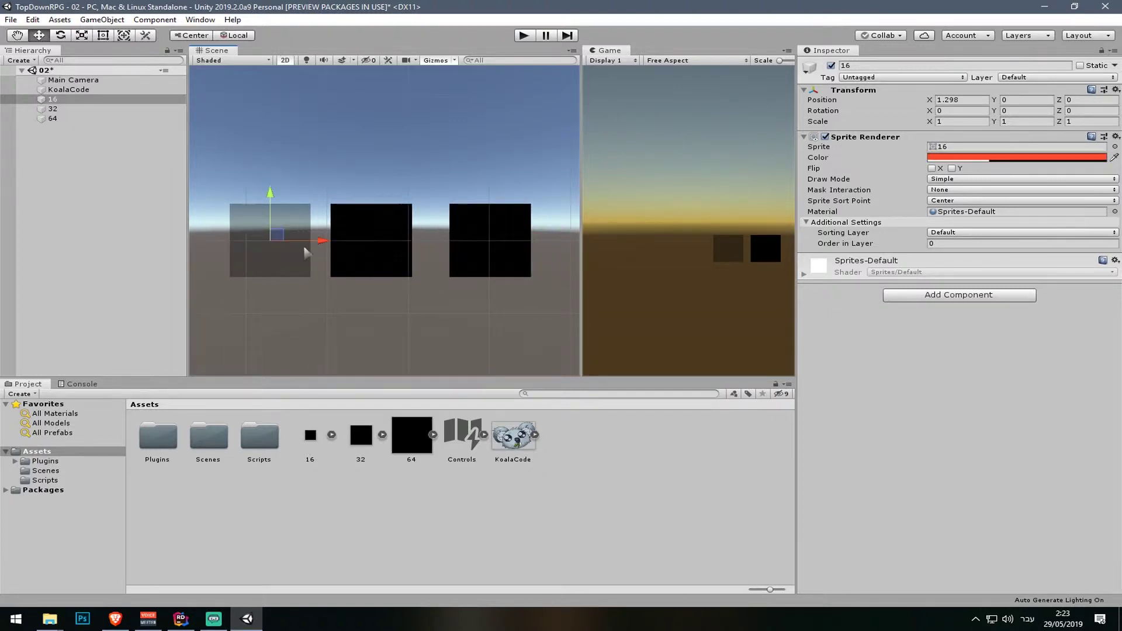
click(965, 158)
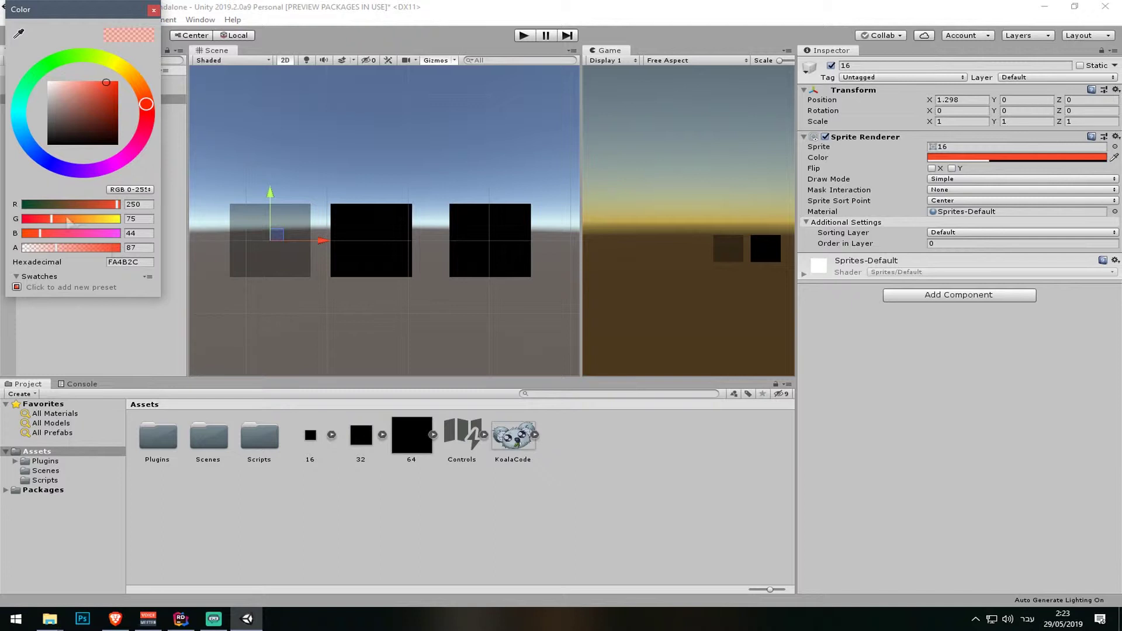
drag(117, 205, 13, 212)
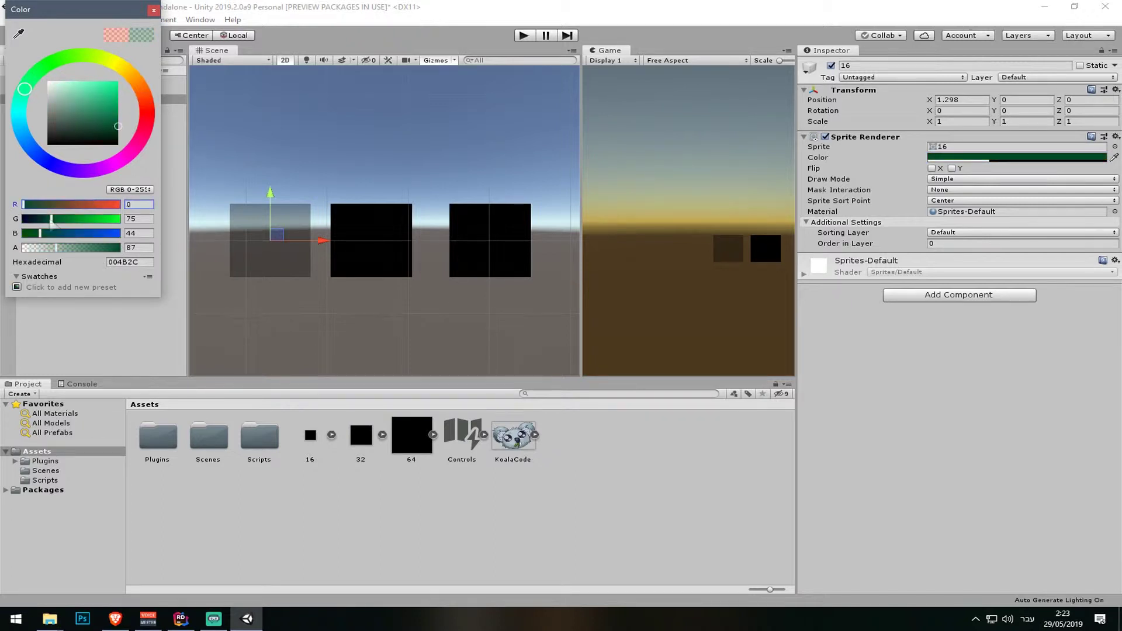
drag(56, 247, 126, 247)
click(154, 11)
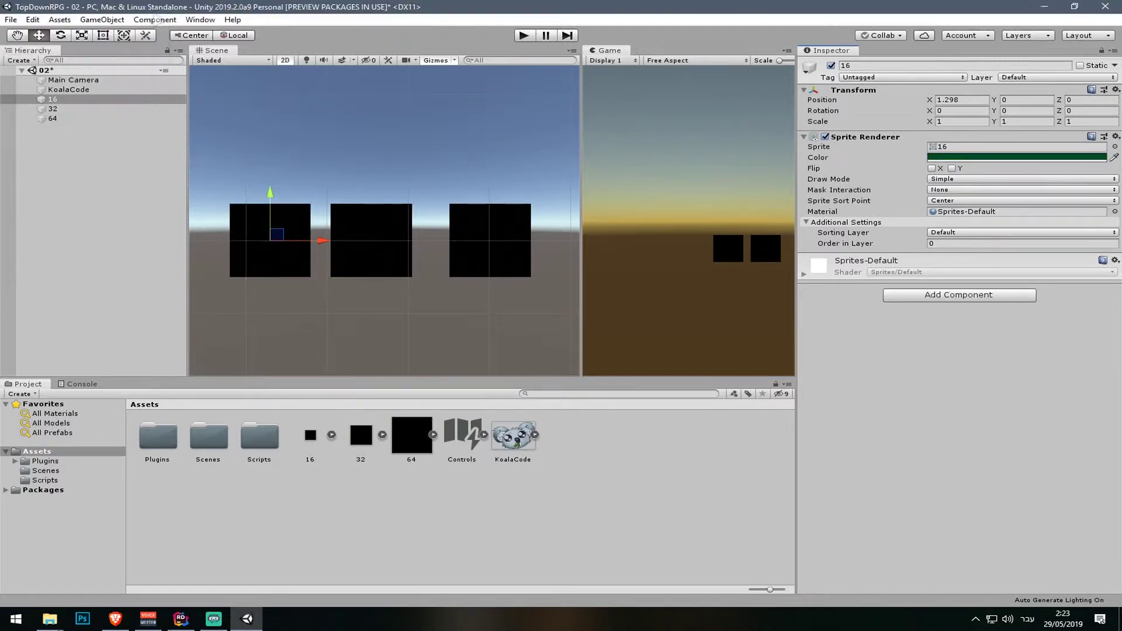
Step: Move the 16 square away from the 32 square to about X 1.01, Y 0.01, and leave it selected
middle_drag(337, 236, 365, 232)
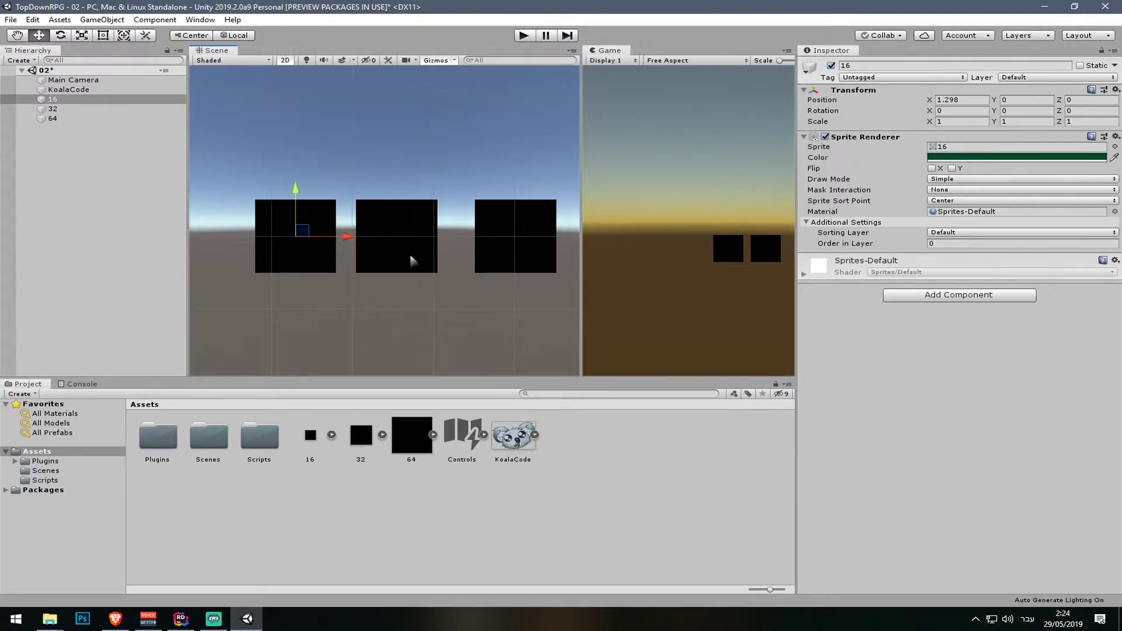
drag(300, 233, 276, 233)
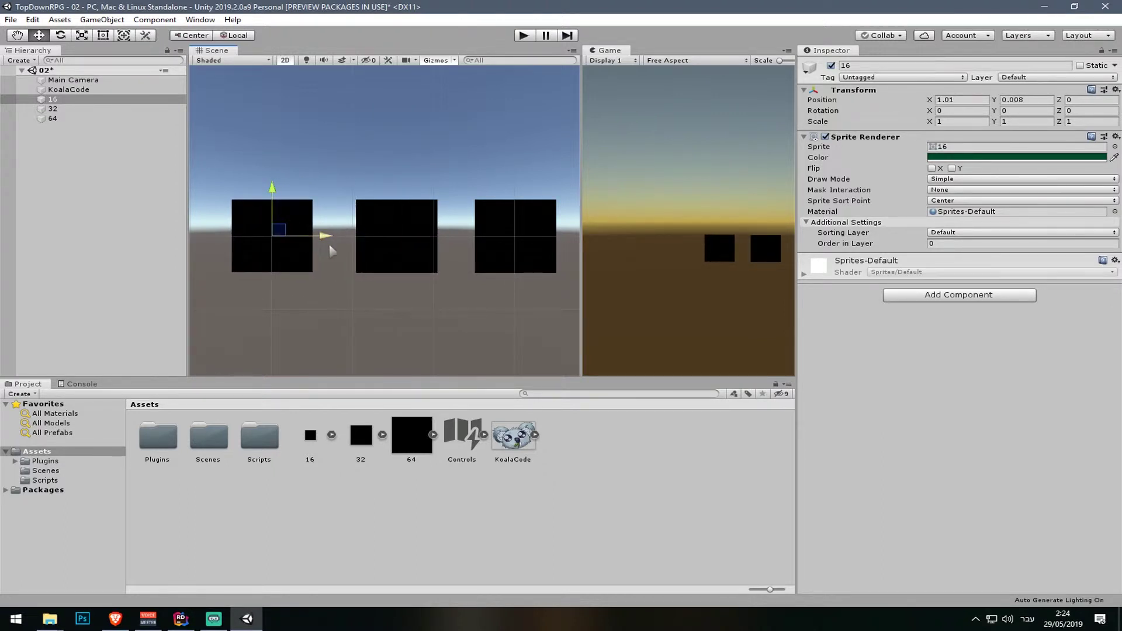
middle_drag(319, 238, 297, 270)
click(448, 269)
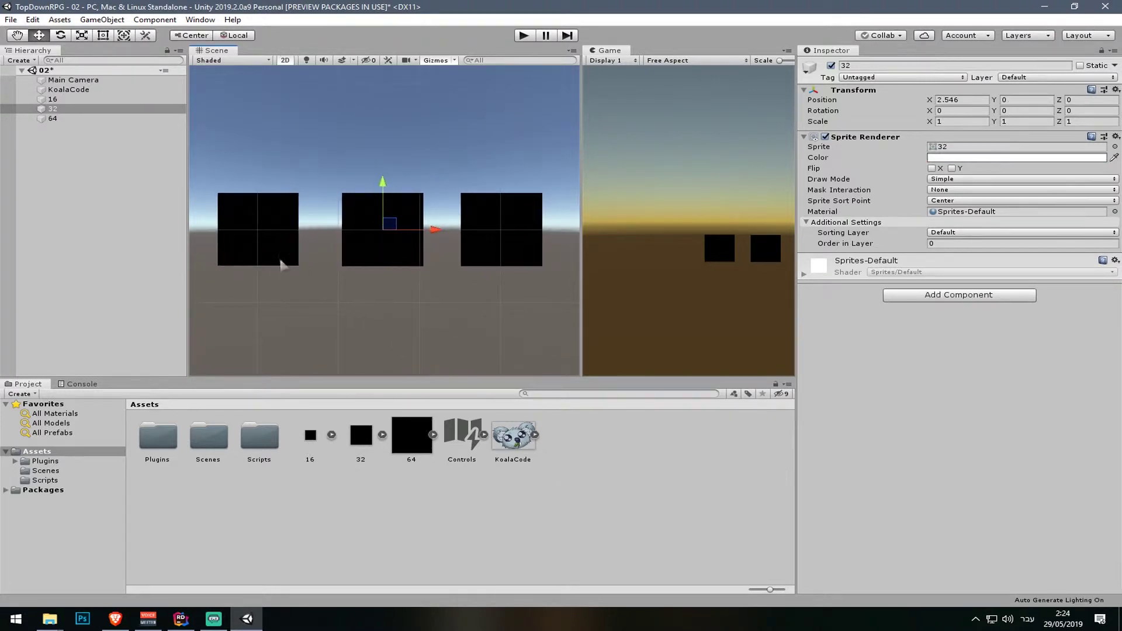
click(279, 255)
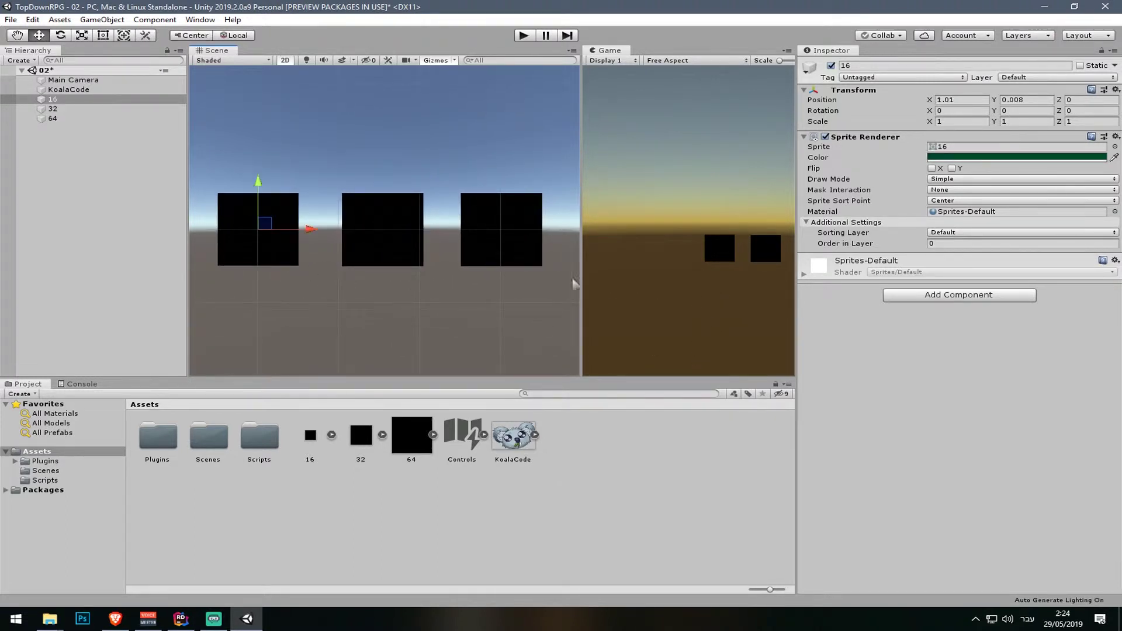
Step: Inspect the 16 texture's import settings, then the 32 and 64 squares placed in the scene
click(306, 439)
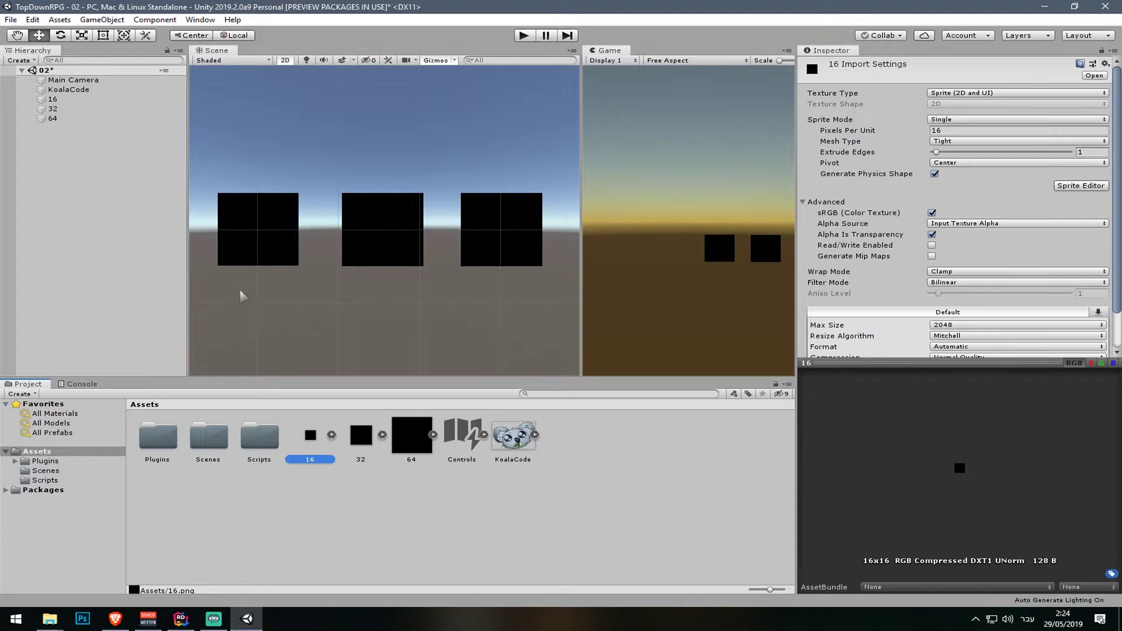
click(381, 231)
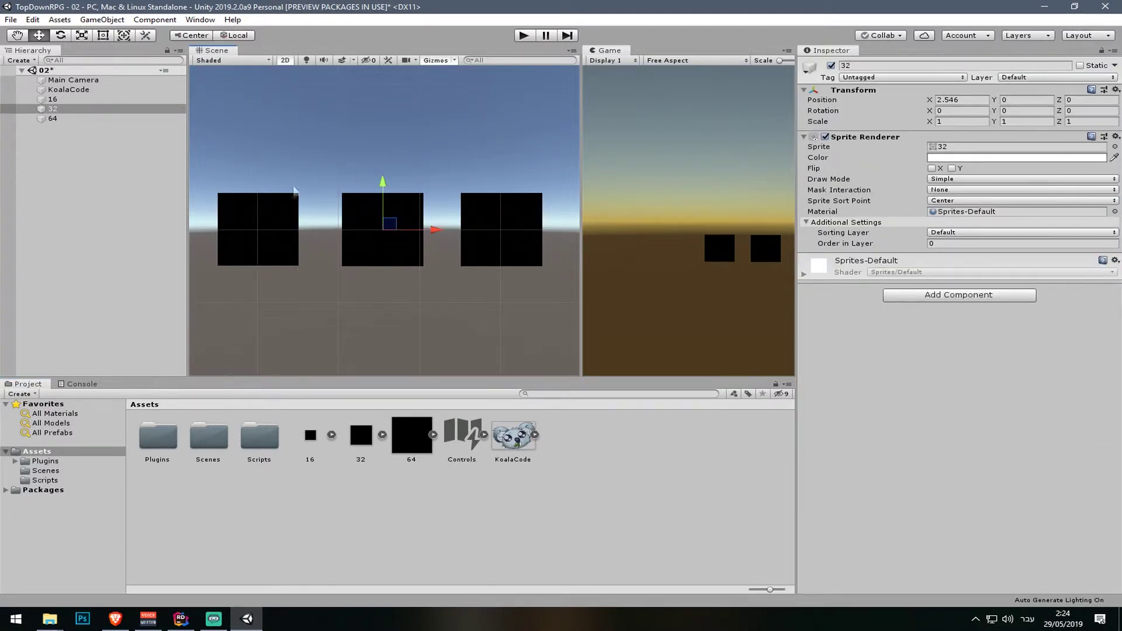
click(481, 224)
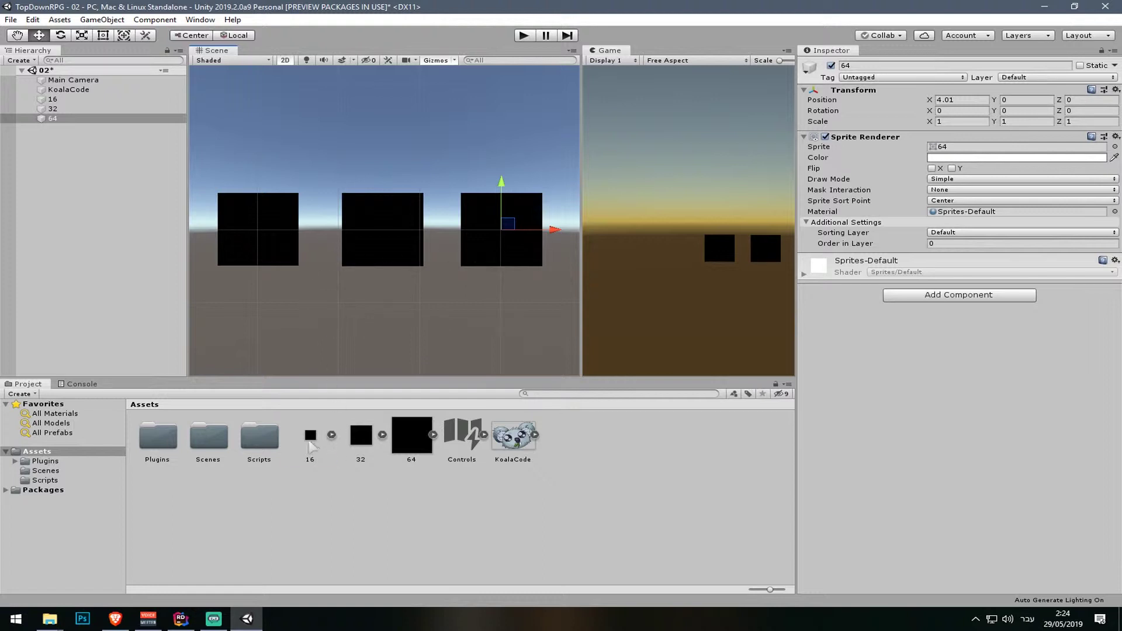
Step: Display the 16 texture's import settings and examine the upper-left corner of the 16 square up close against the scene grid
click(304, 439)
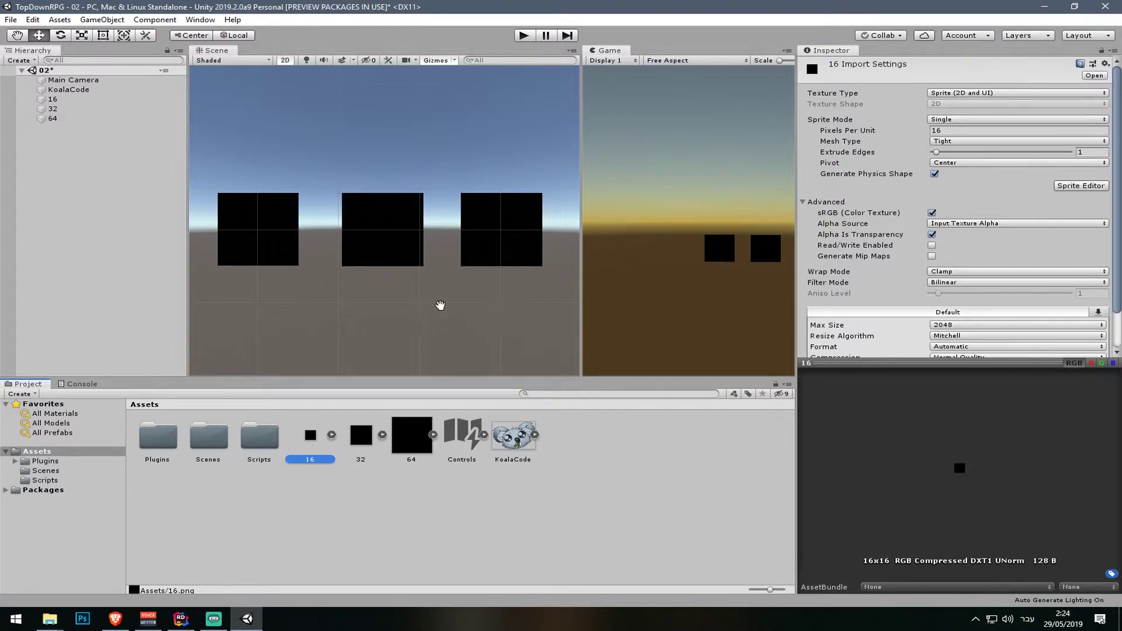
middle_drag(441, 305, 528, 303)
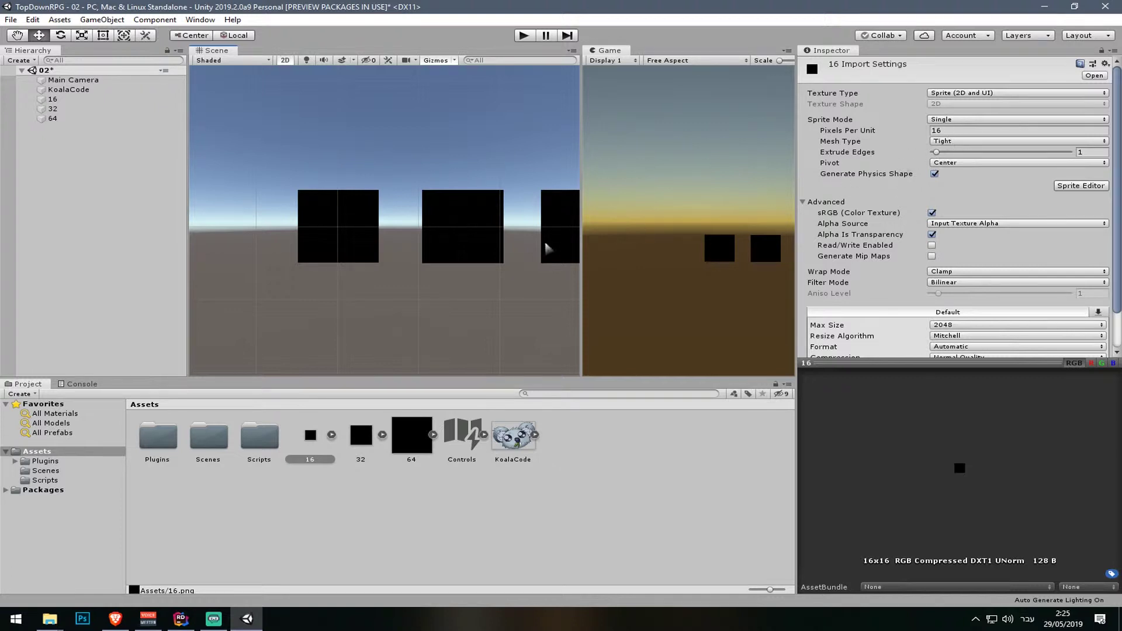
scroll(288, 243, up, 5)
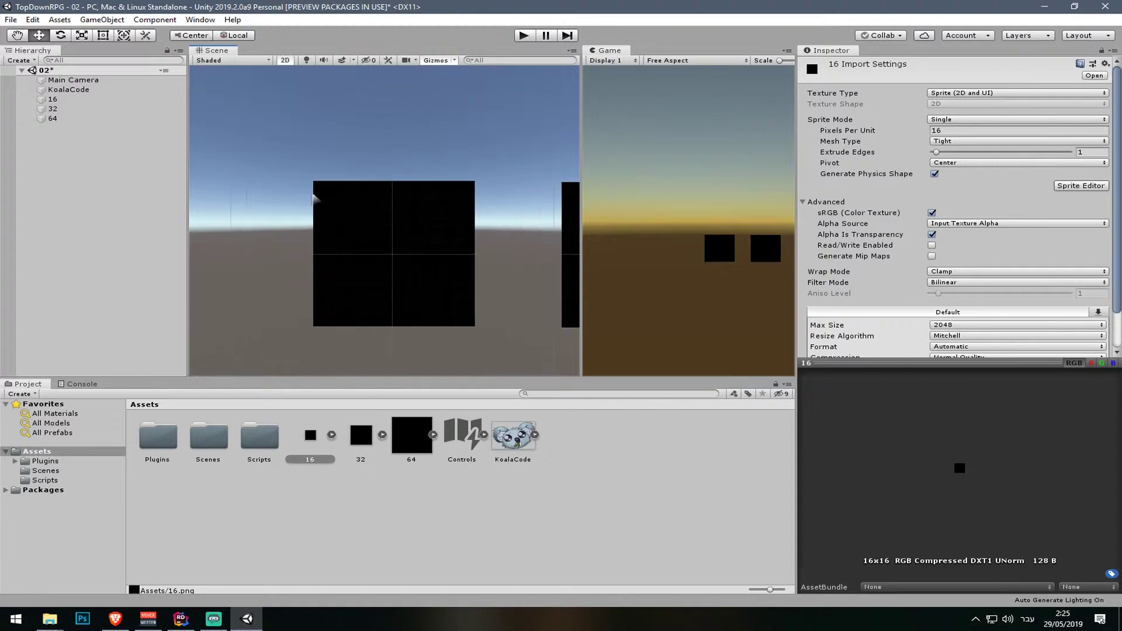
scroll(316, 196, up, 6)
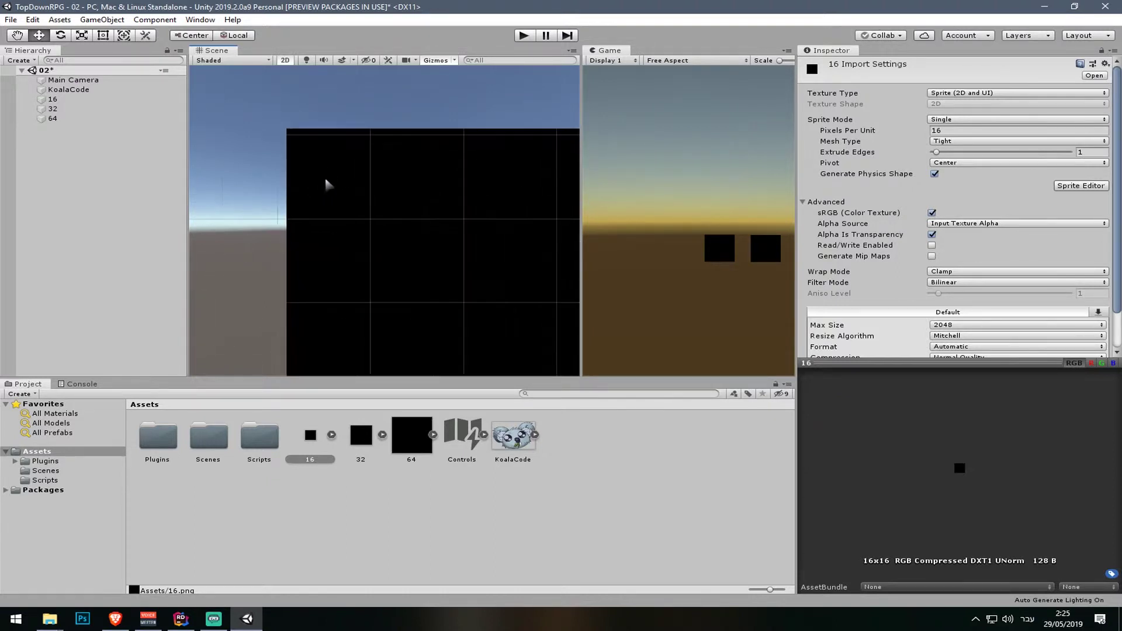
scroll(324, 169, up, 5)
middle_drag(317, 166, 385, 225)
scroll(376, 214, up, 4)
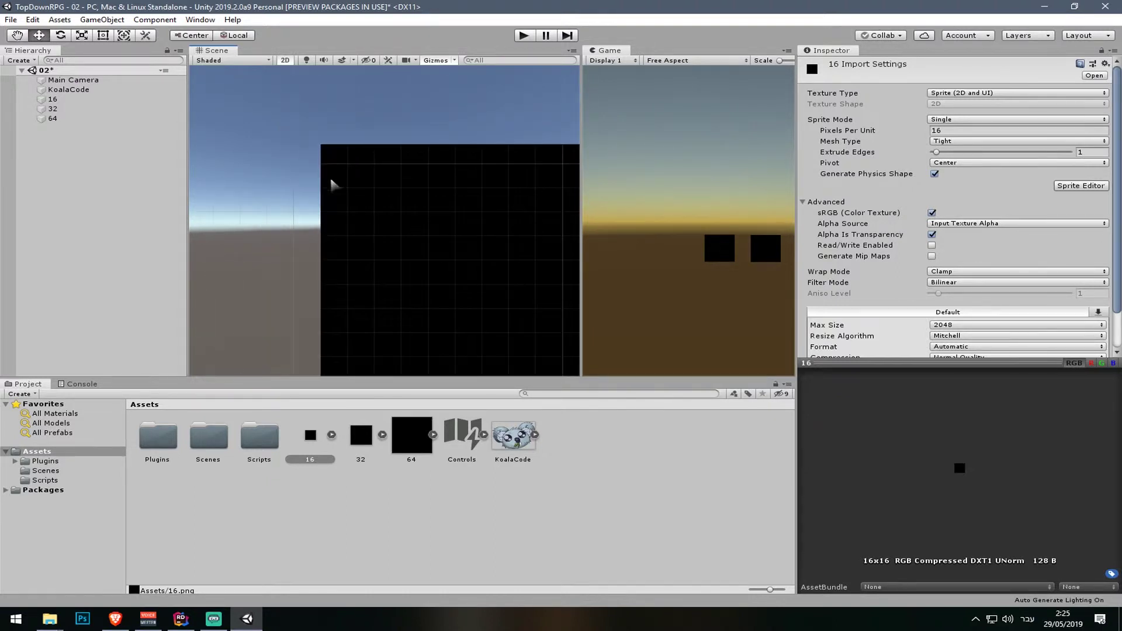
scroll(343, 187, up, 6)
middle_drag(343, 188, 375, 267)
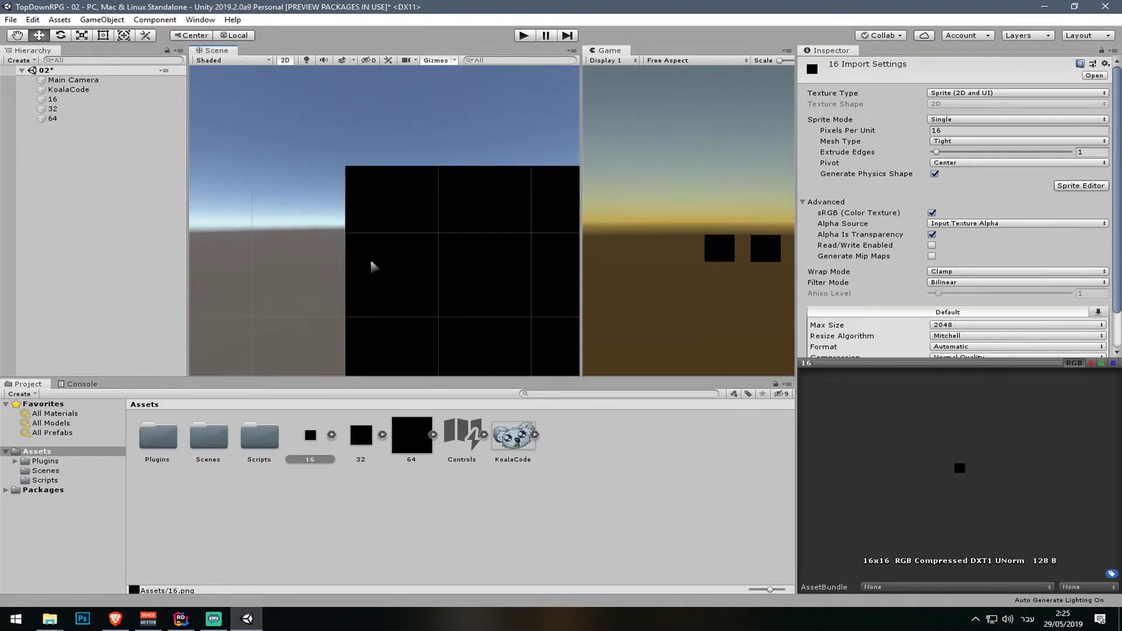
scroll(372, 251, up, 6)
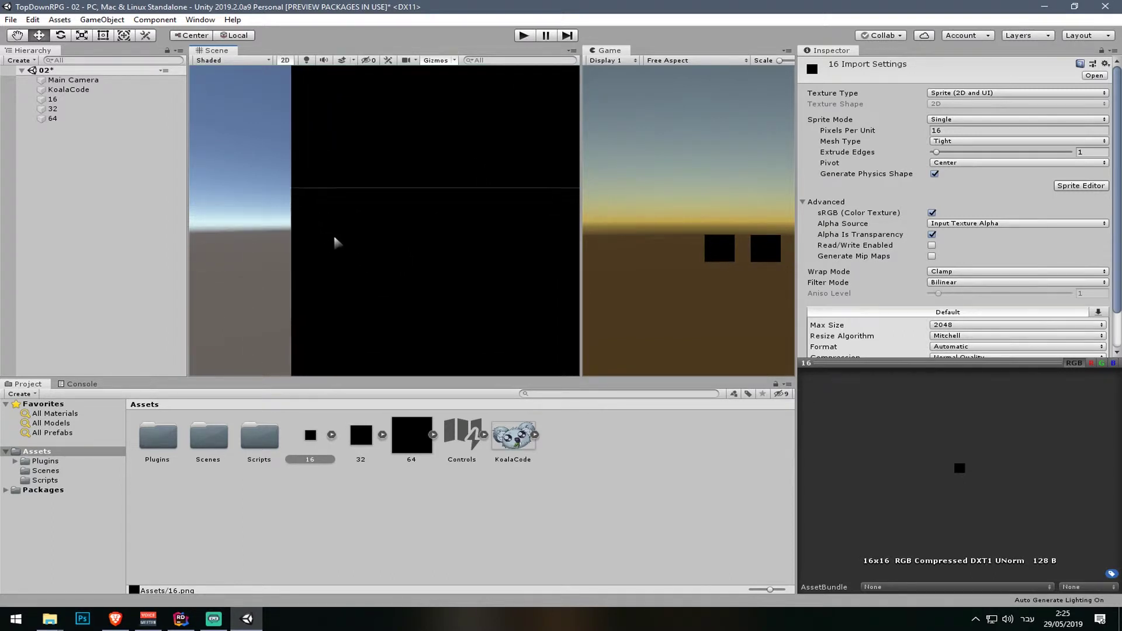
scroll(336, 242, up, 2)
middle_drag(313, 240, 277, 322)
scroll(416, 228, up, 7)
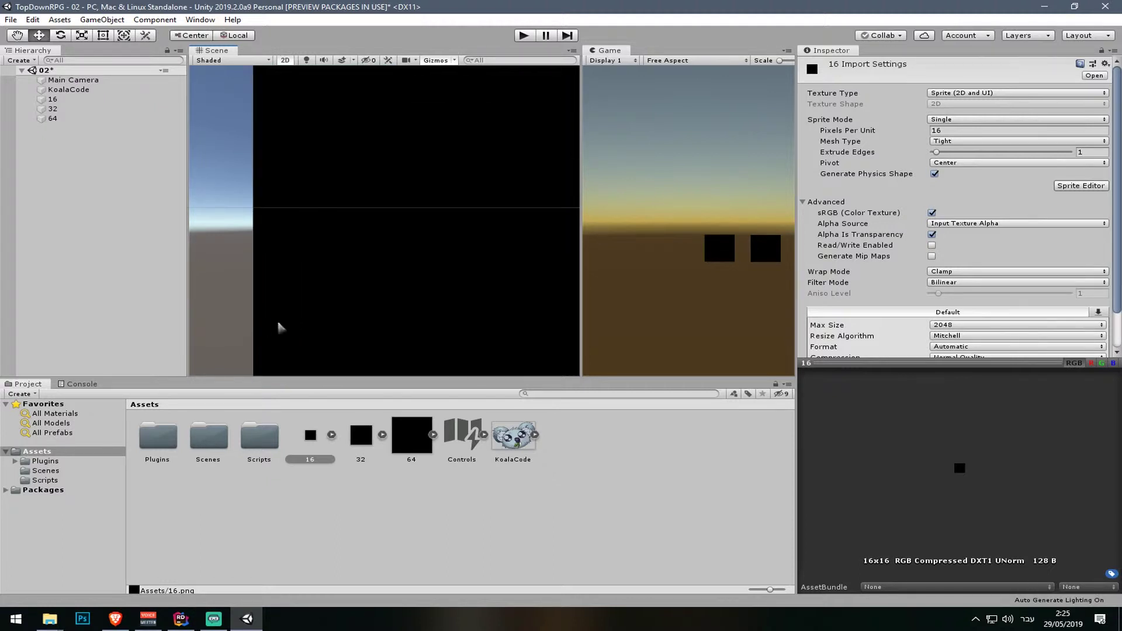
Step: Examine the 16 square across its full extent against the scene grid
scroll(350, 247, down, 12)
scroll(393, 261, down, 8)
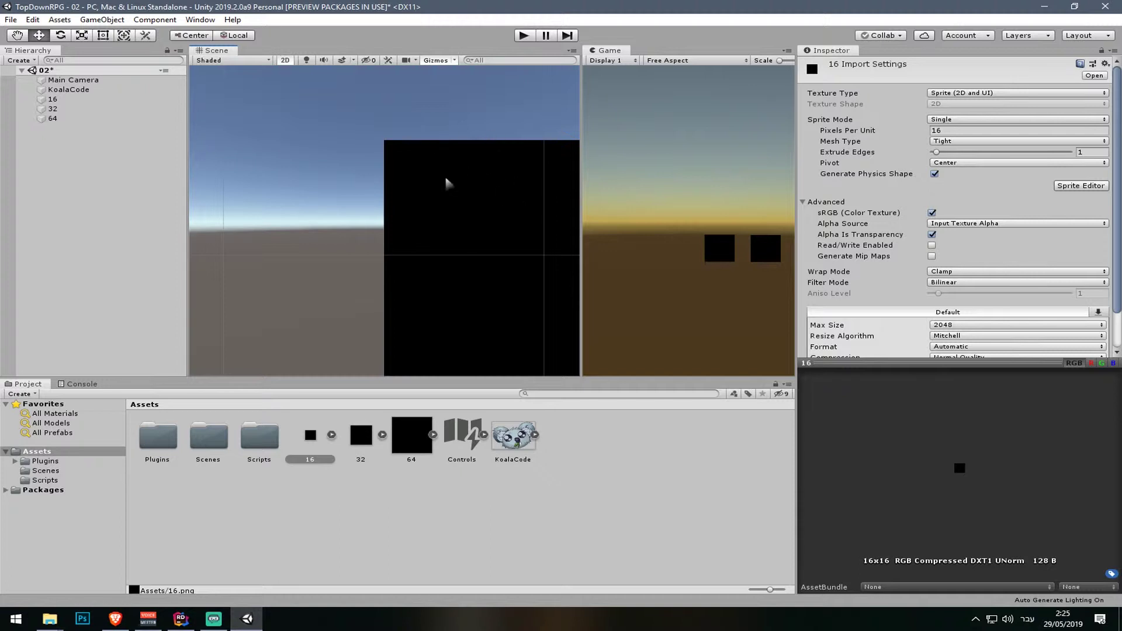
scroll(524, 216, down, 6)
middle_drag(520, 219, 374, 185)
scroll(399, 177, down, 8)
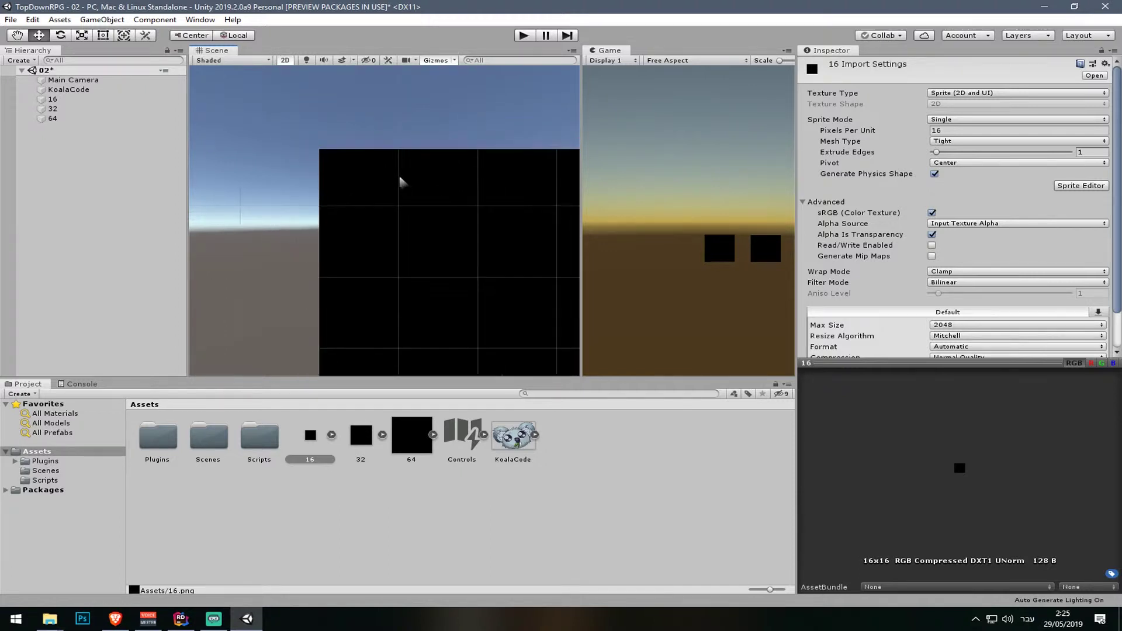
scroll(405, 175, down, 14)
middle_drag(506, 254, 253, 140)
scroll(333, 173, down, 8)
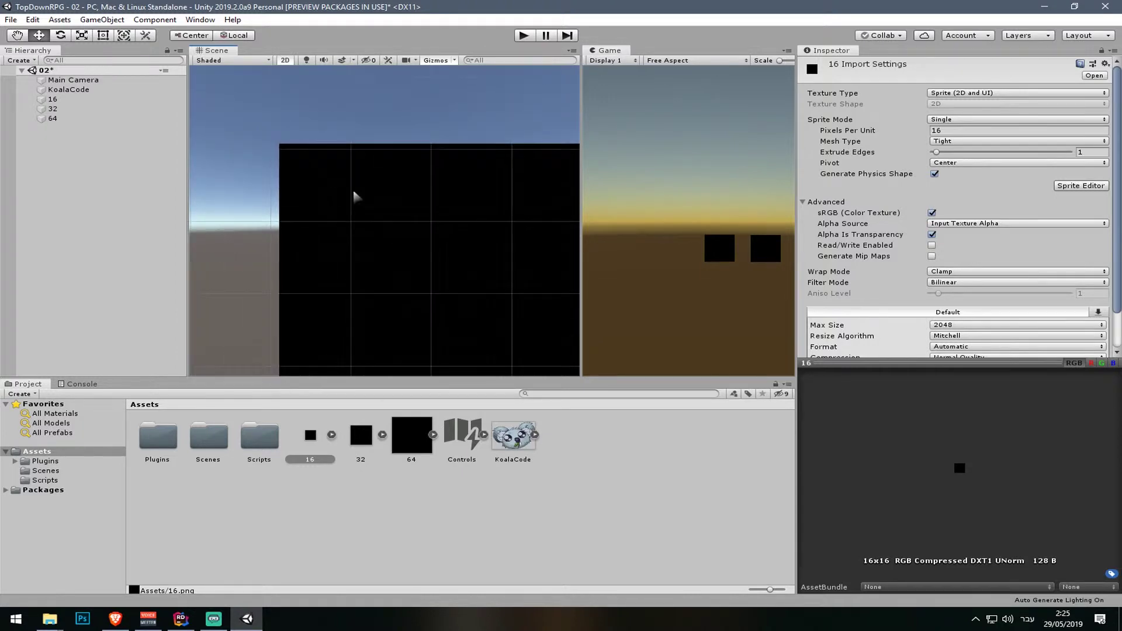
middle_drag(430, 224, 342, 138)
scroll(365, 150, down, 15)
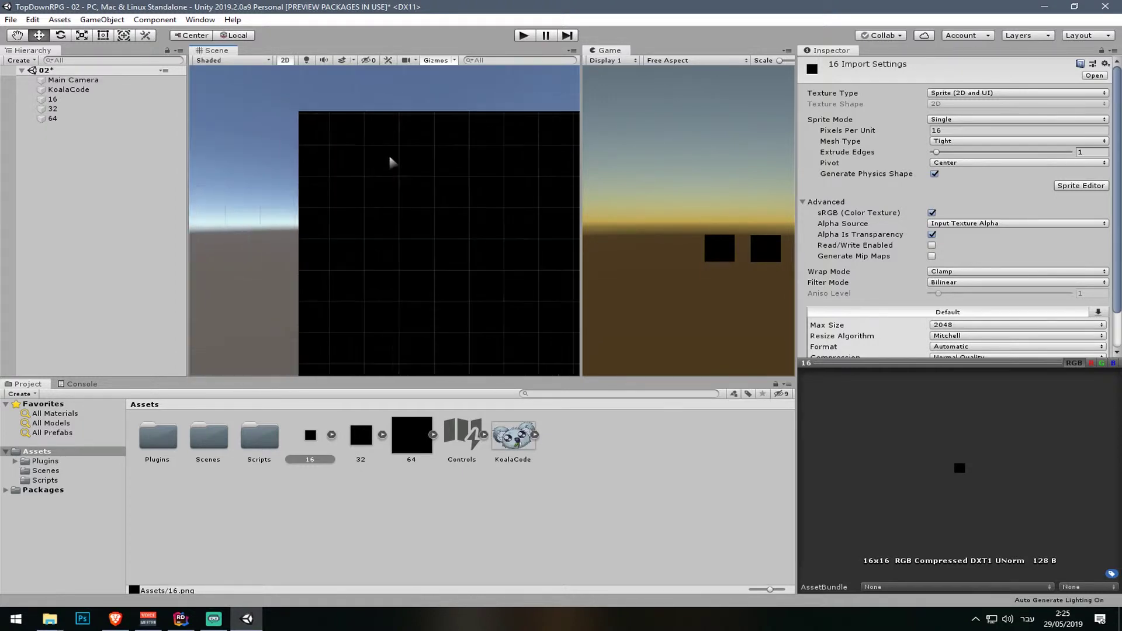
scroll(393, 163, down, 9)
middle_drag(415, 182, 373, 193)
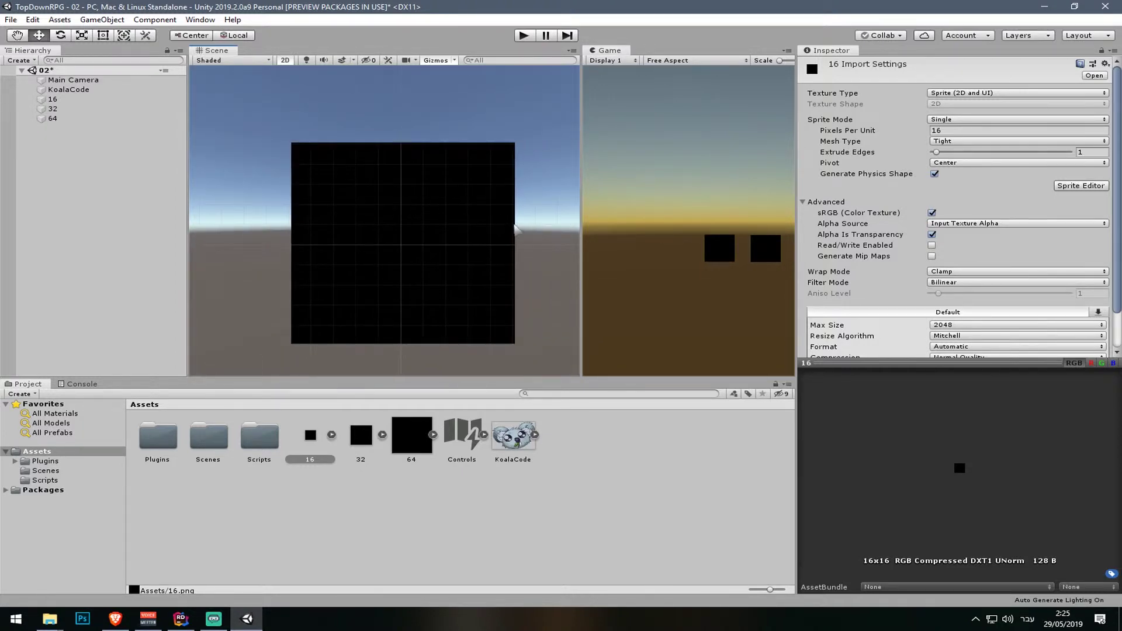
Step: Inspect the 32 square in the scene and review the Pixels Per Unit in its texture's import settings
middle_drag(557, 258, 313, 257)
middle_drag(393, 246, 290, 235)
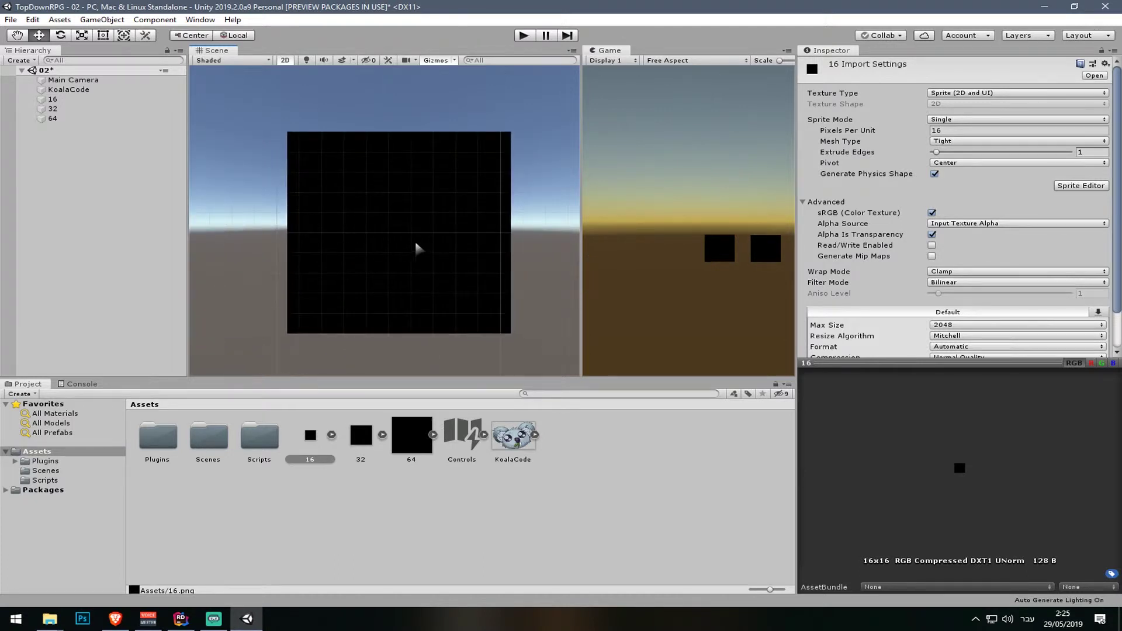
click(416, 248)
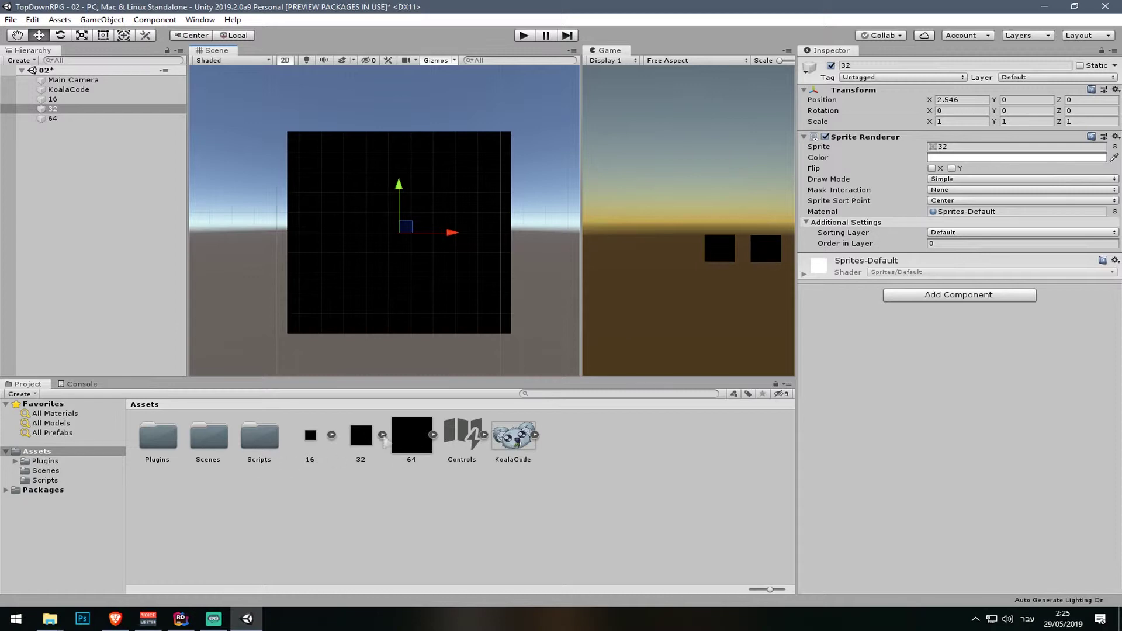
click(360, 437)
middle_drag(401, 208, 413, 206)
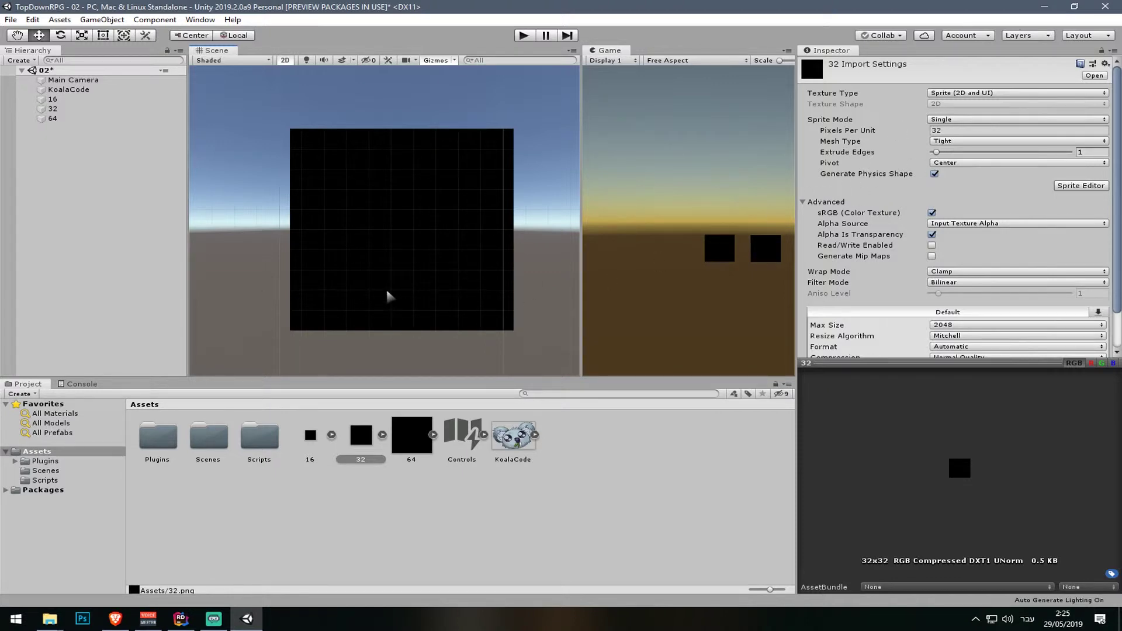
Step: Inspect the 64 square in the scene and review the Pixels Per Unit in its texture's import settings
scroll(532, 263, up, 3)
click(564, 230)
middle_drag(564, 230, 450, 236)
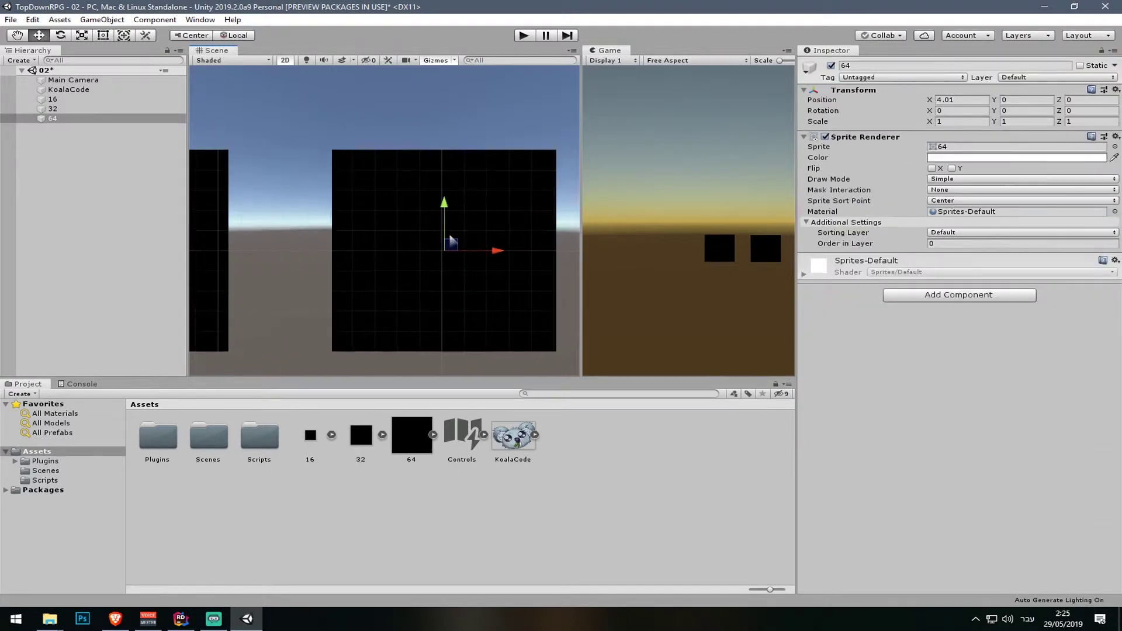
click(409, 453)
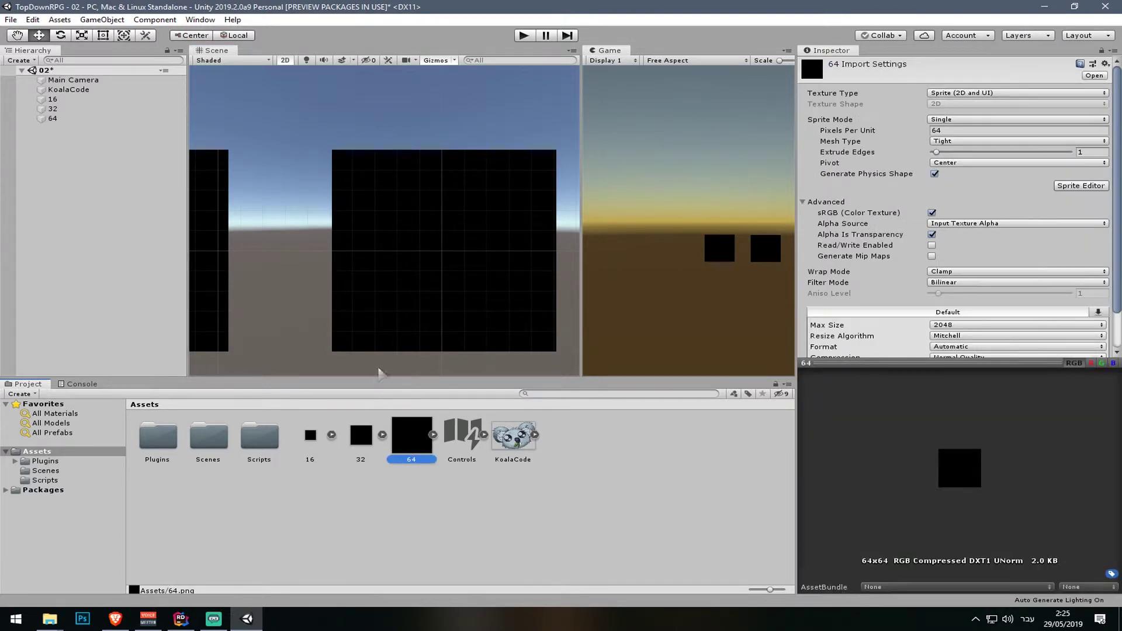
Step: Compare the sizes of the 16, 32 and 64 squares side by side, checking each one in turn
scroll(409, 330, down, 3)
scroll(357, 297, down, 3)
middle_drag(334, 278, 461, 275)
scroll(461, 278, down, 4)
scroll(461, 278, down, 2)
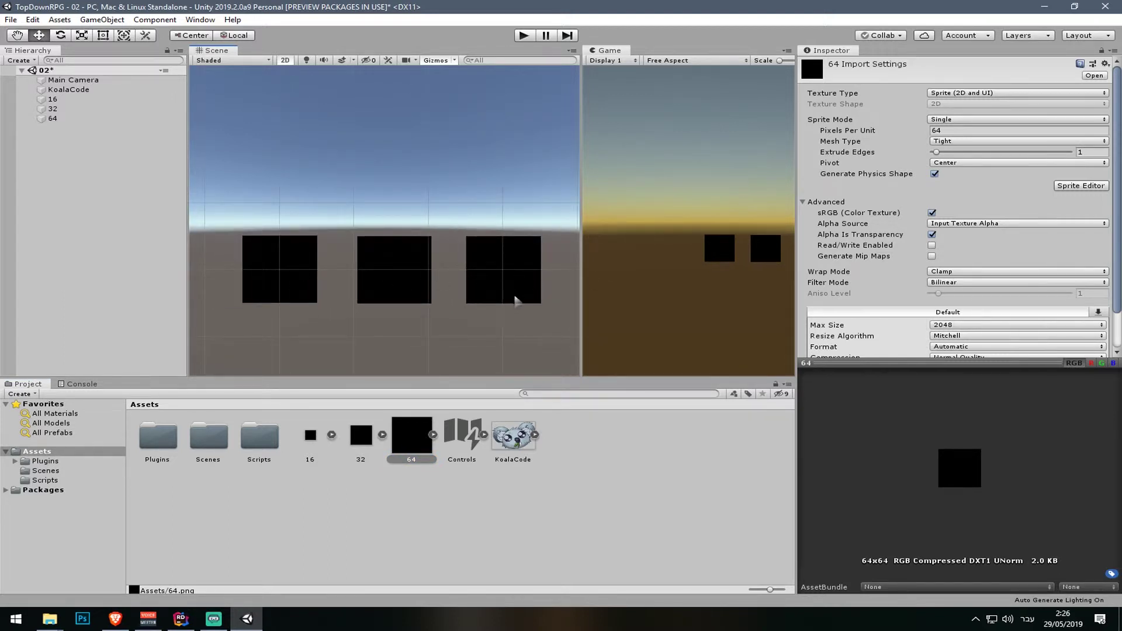
click(308, 294)
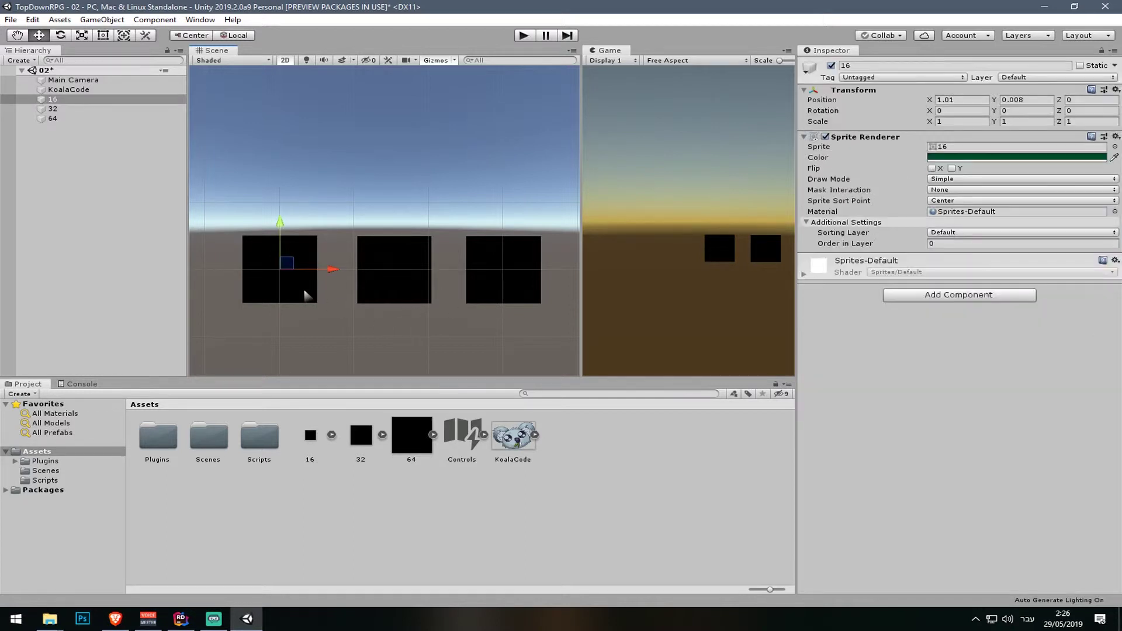
click(422, 294)
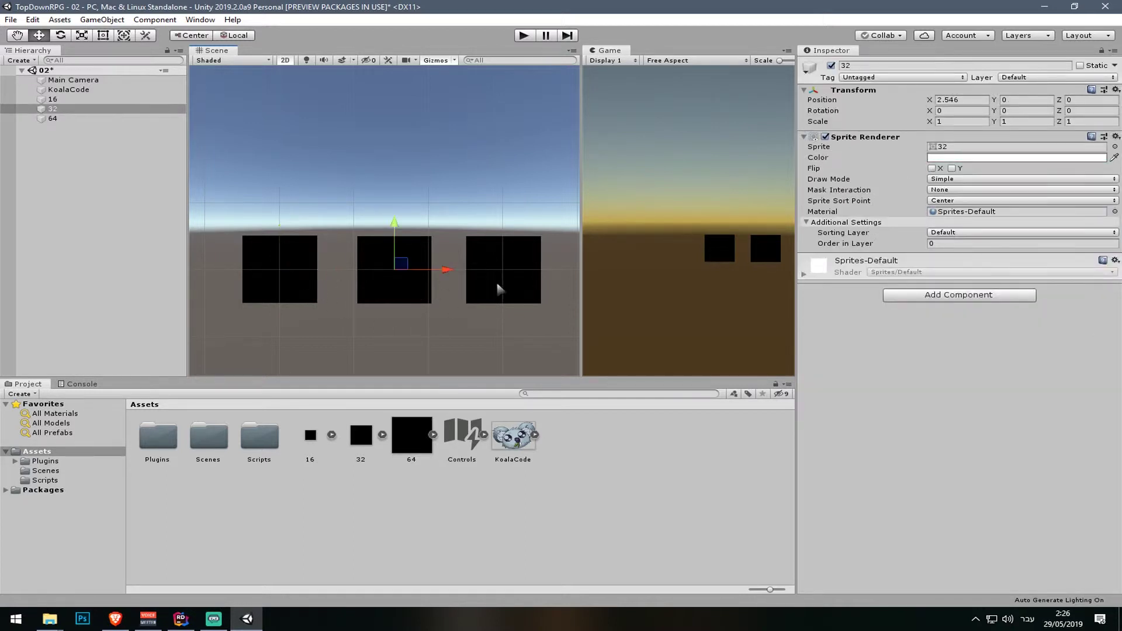
click(531, 284)
middle_drag(477, 334, 480, 330)
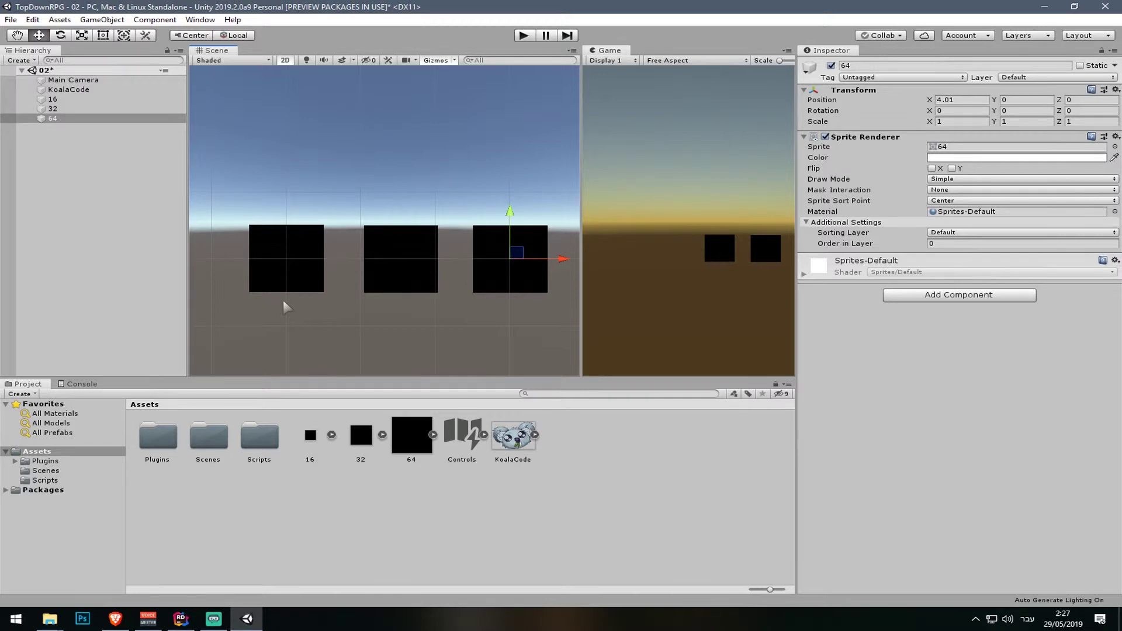
Step: Apply a Pixels Per Unit of 64 to the 32 texture and move its square beside the 64 square, to about X 3.17, Y -0.25
click(307, 437)
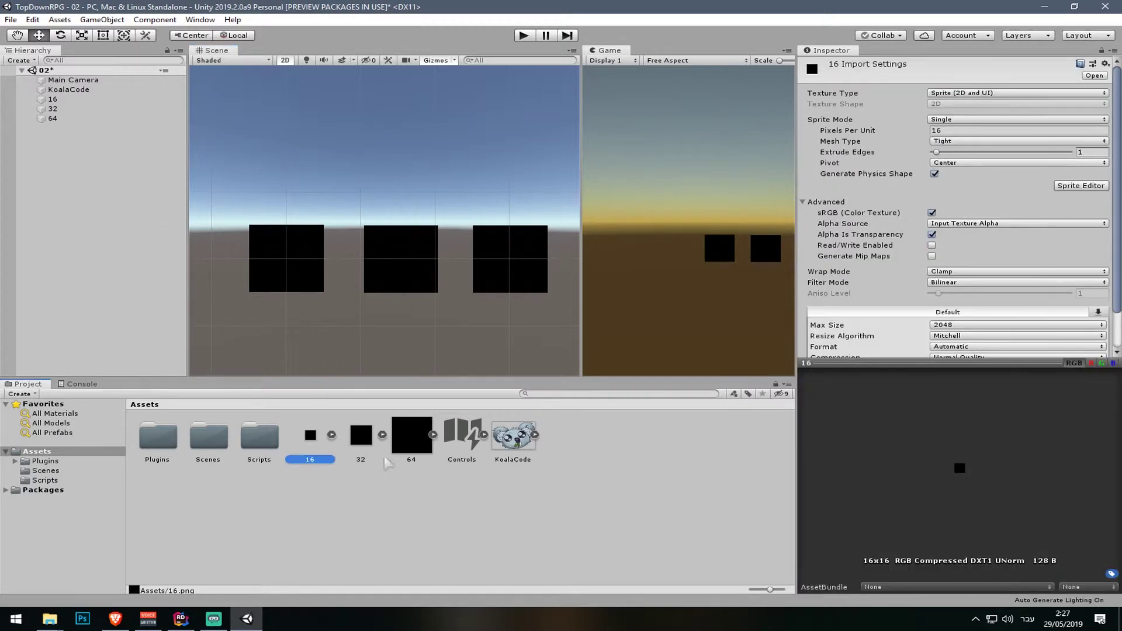
click(354, 439)
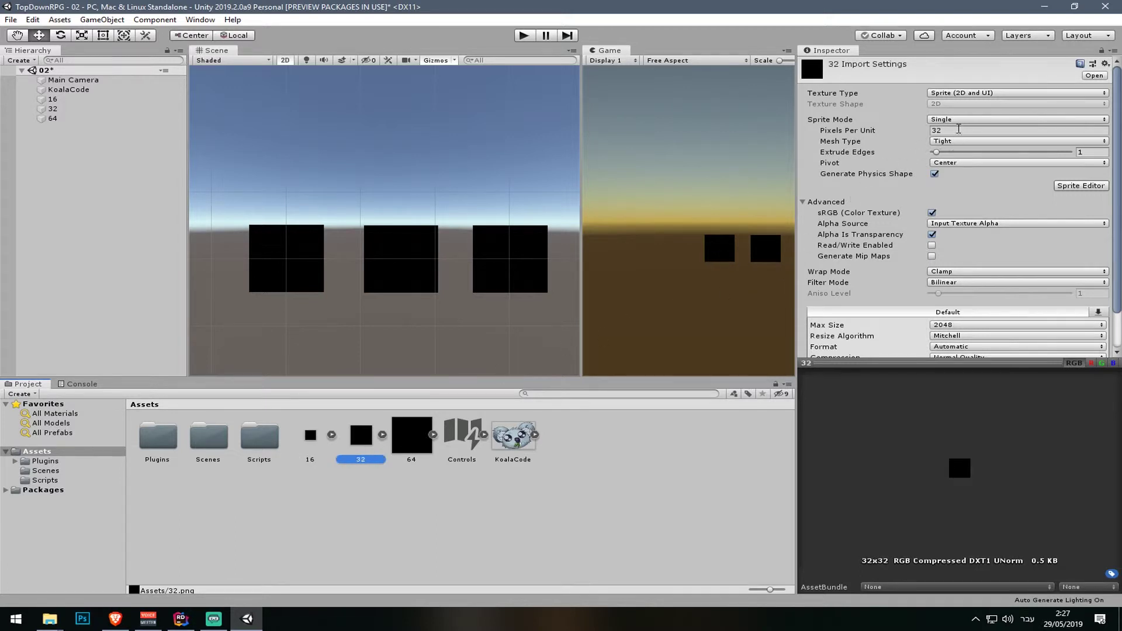
click(958, 130)
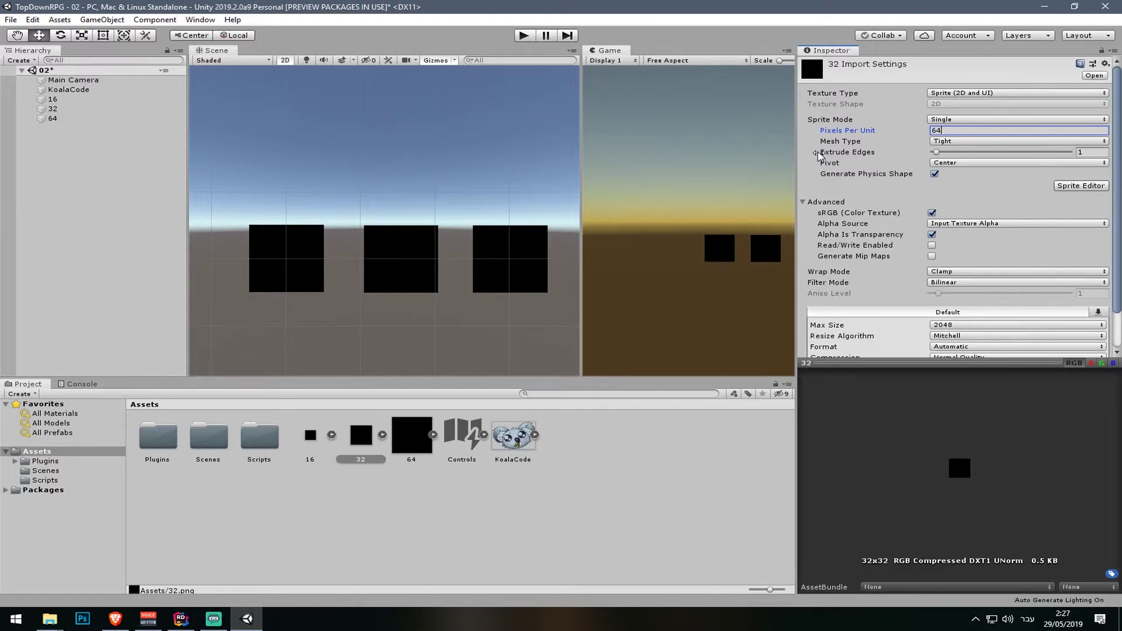
scroll(1031, 274, down, 2)
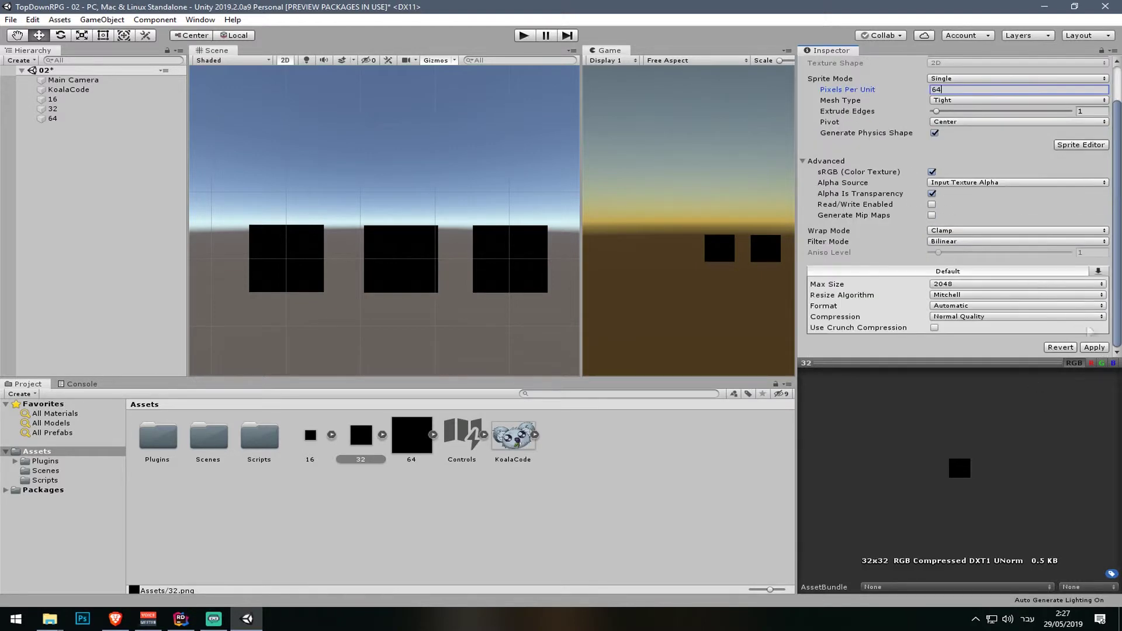
click(1093, 347)
click(412, 264)
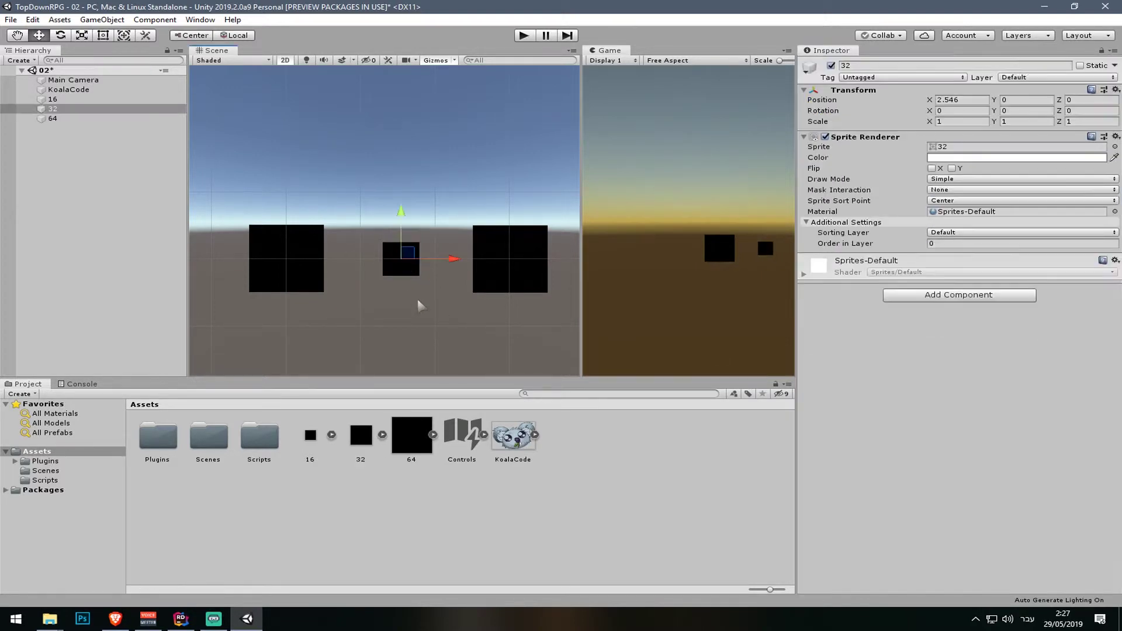
drag(407, 259, 455, 277)
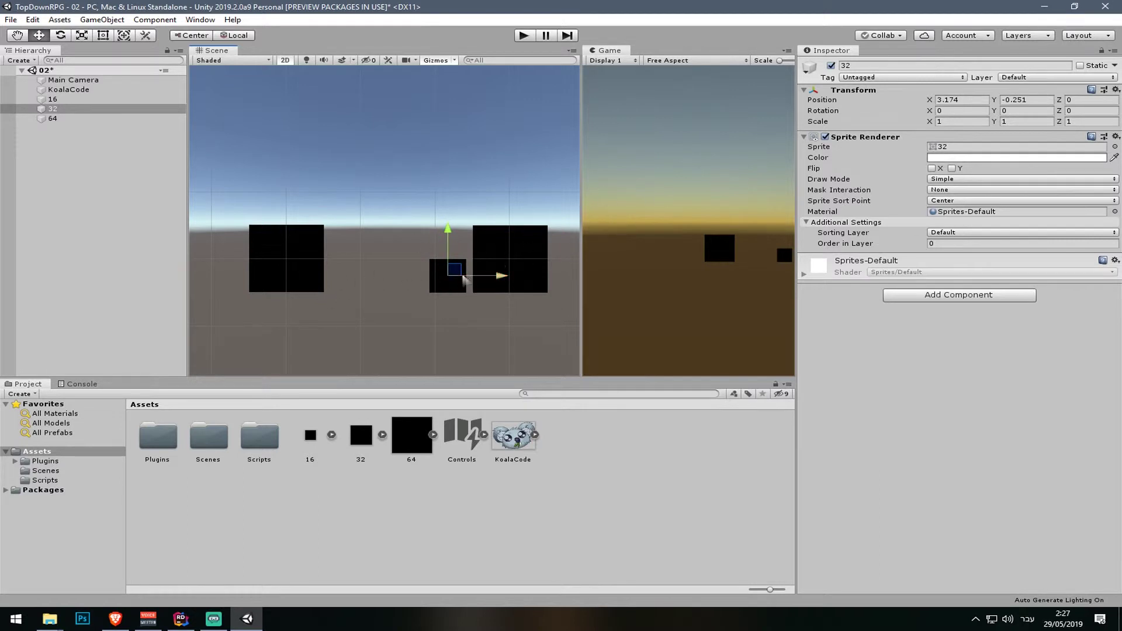
Step: Set the 16 texture's Pixels Per Unit to 64 and apply the import settings
click(284, 265)
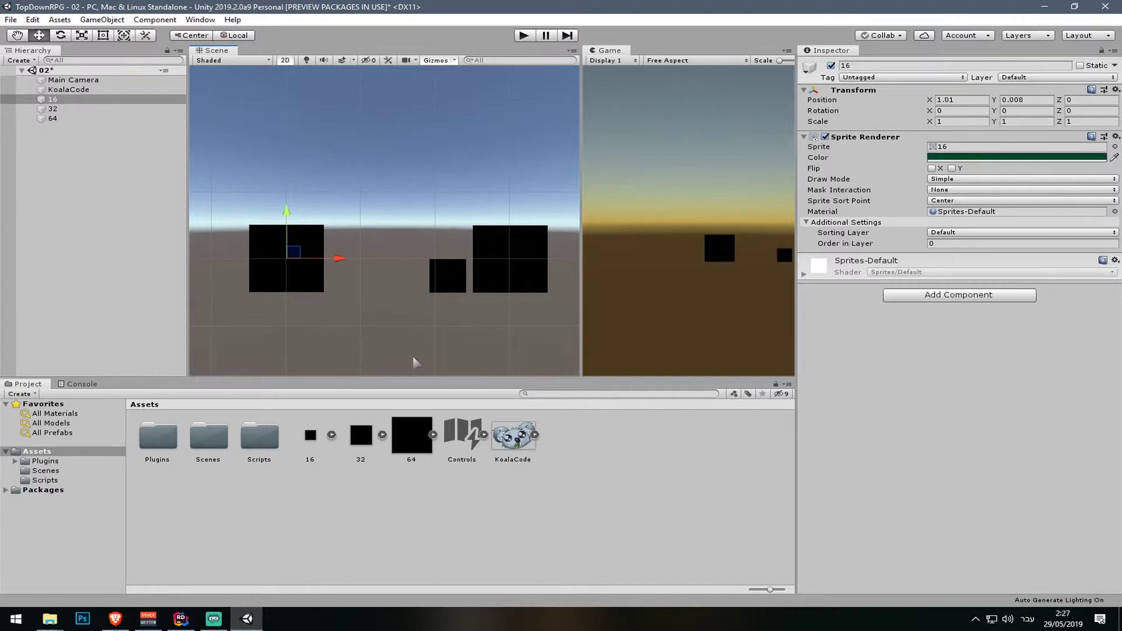
click(320, 442)
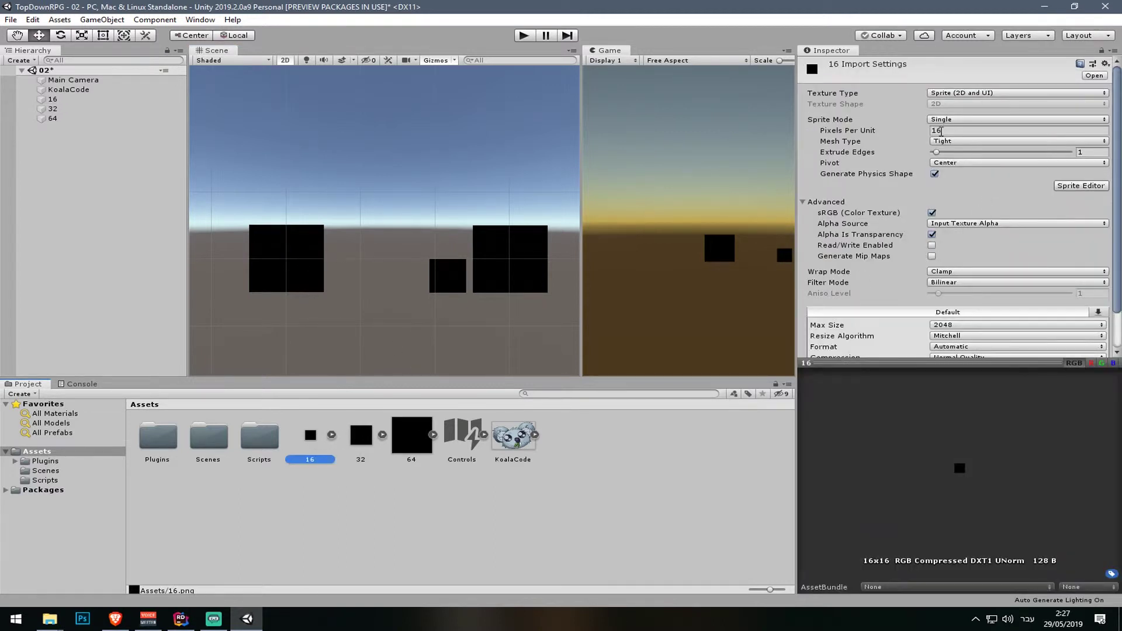
click(941, 130)
text(64)
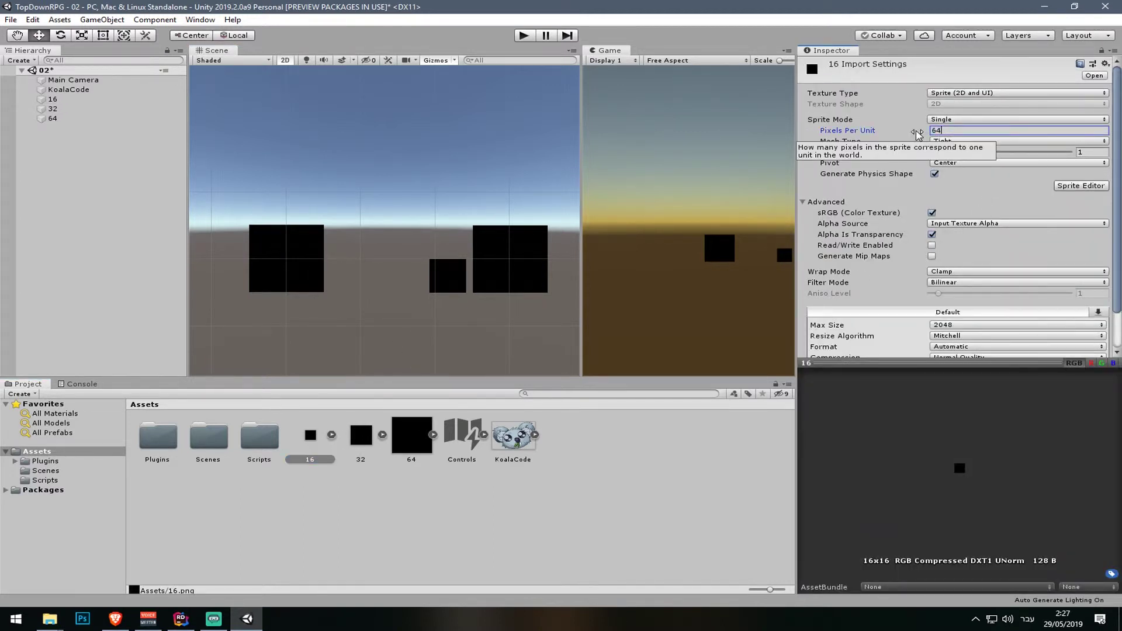
scroll(917, 133, down, 2)
click(1095, 347)
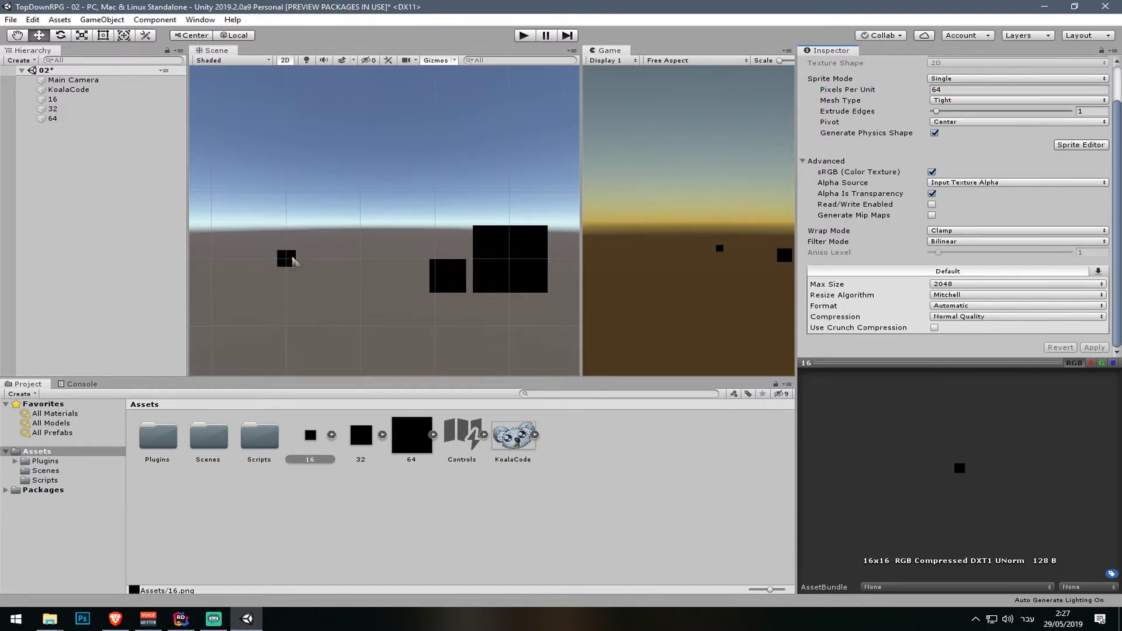
Step: Move the 16 square beside the 32 square, to about X 2.67, Y -0.40, and apply a Pixels Per Unit of 16 to its texture
click(292, 260)
drag(293, 257, 425, 283)
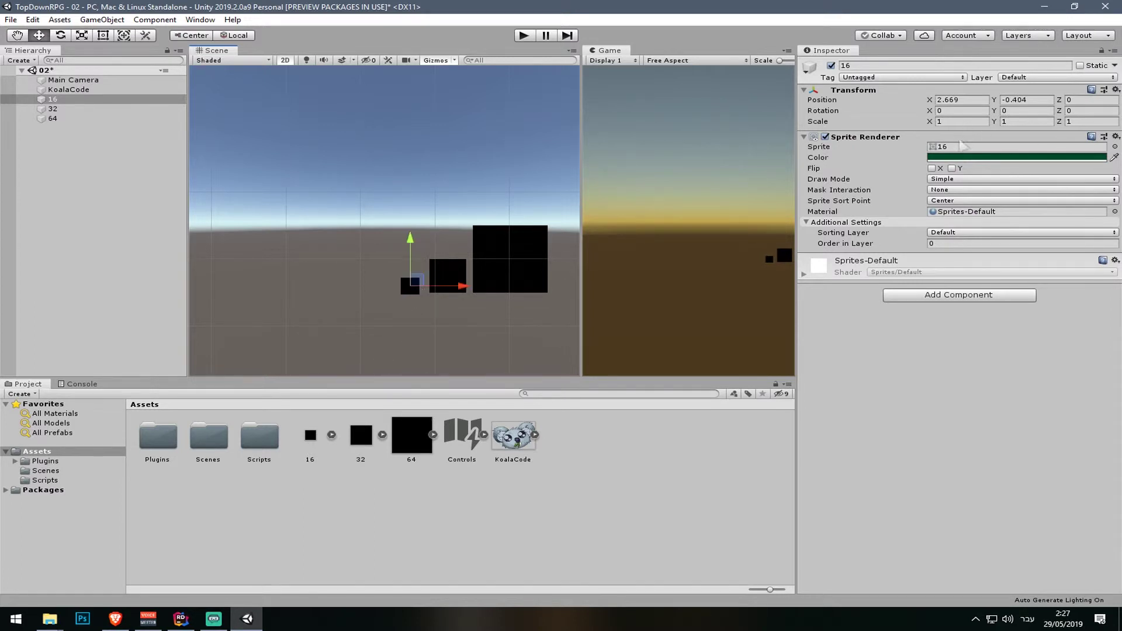
click(317, 447)
scroll(911, 242, down, 3)
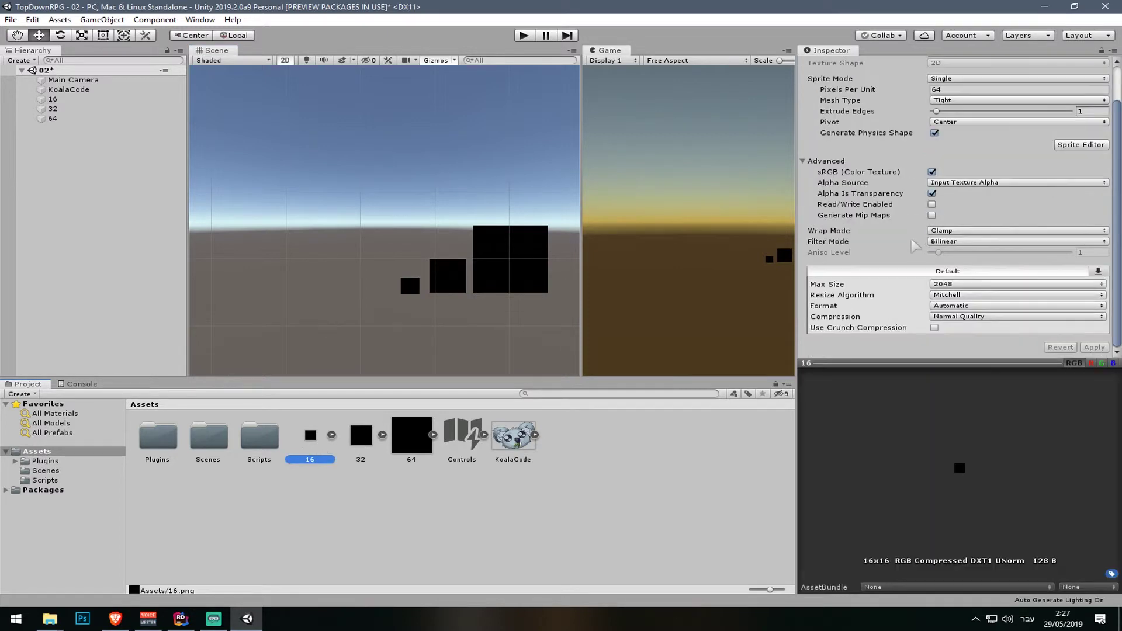
scroll(964, 167, up, 2)
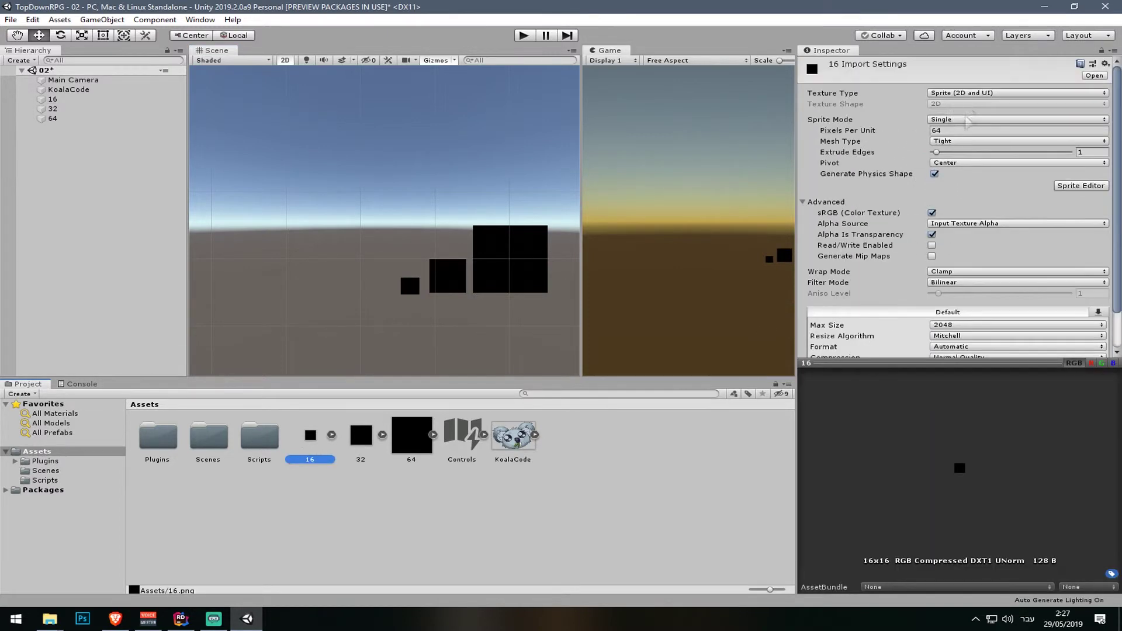
click(960, 132)
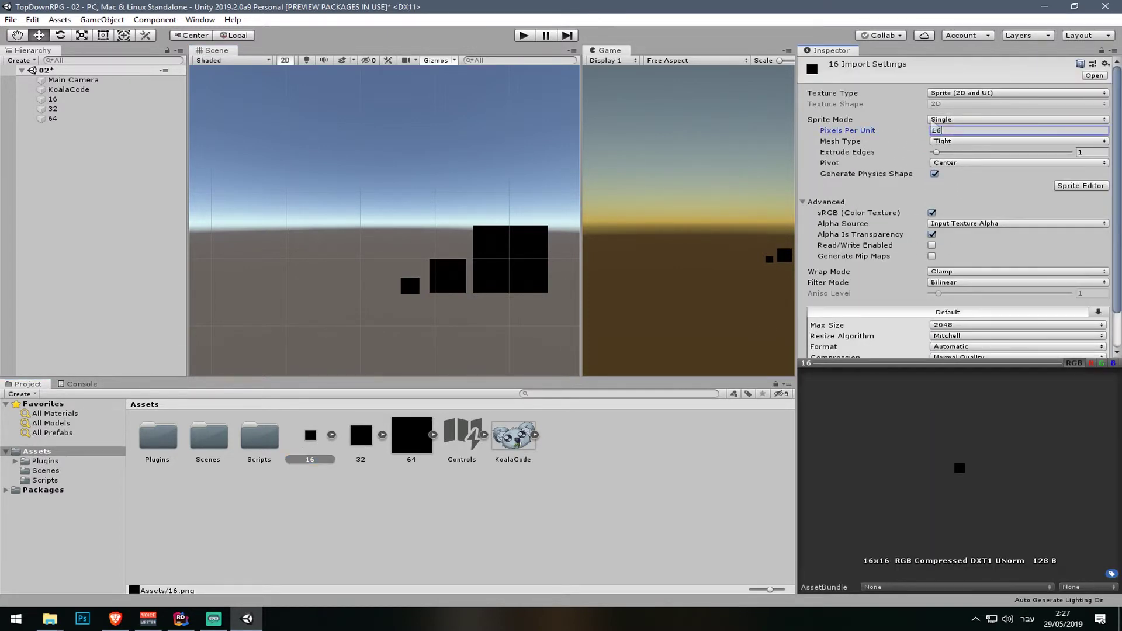
scroll(1039, 171, down, 2)
click(1093, 348)
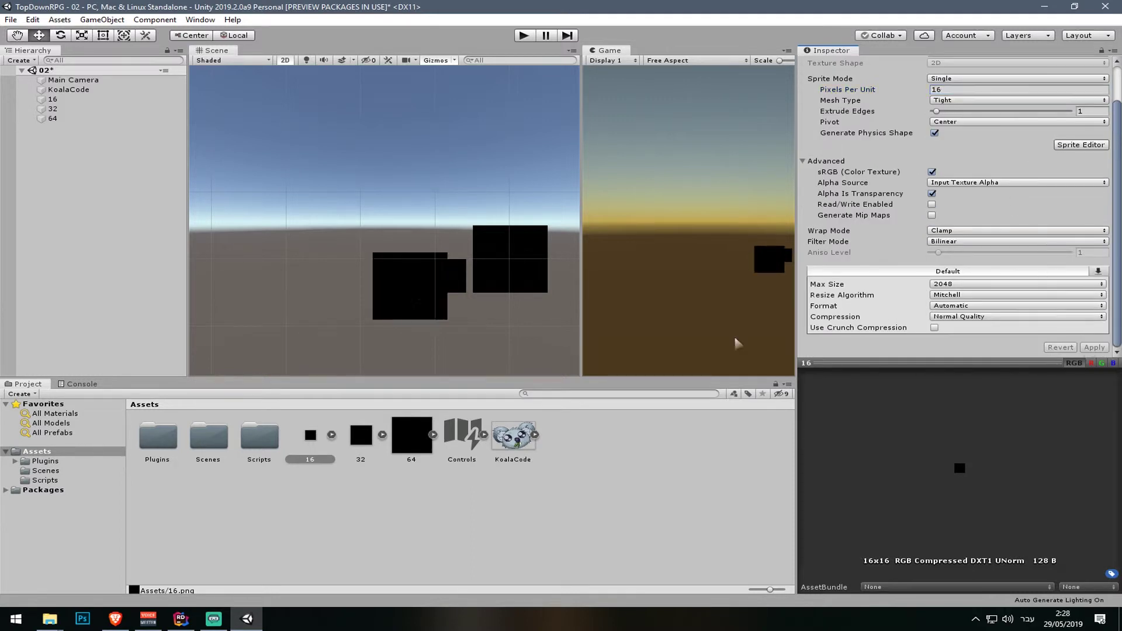
Step: Spread the squares apart, moving the 16 square to about X 0.72, Y 0.04 and the 32 square midway between it and the 64 square
click(404, 294)
drag(416, 282, 273, 255)
click(460, 285)
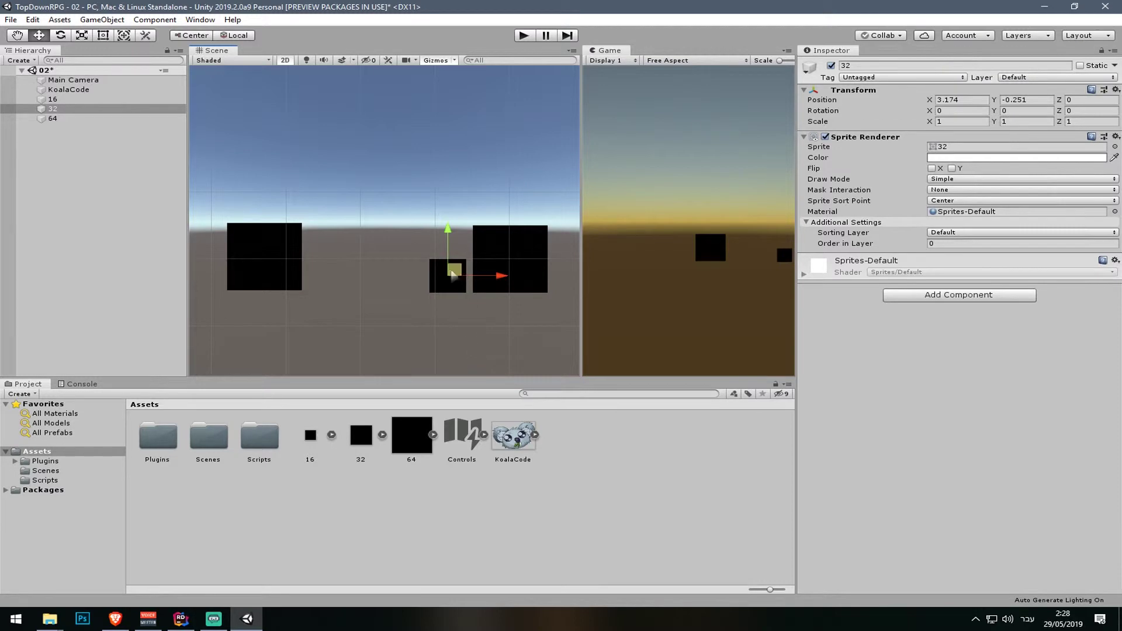
drag(454, 276, 395, 270)
Step: Apply a Pixels Per Unit of 16 to the 32 texture and raise its square to about Y 0.07
click(361, 436)
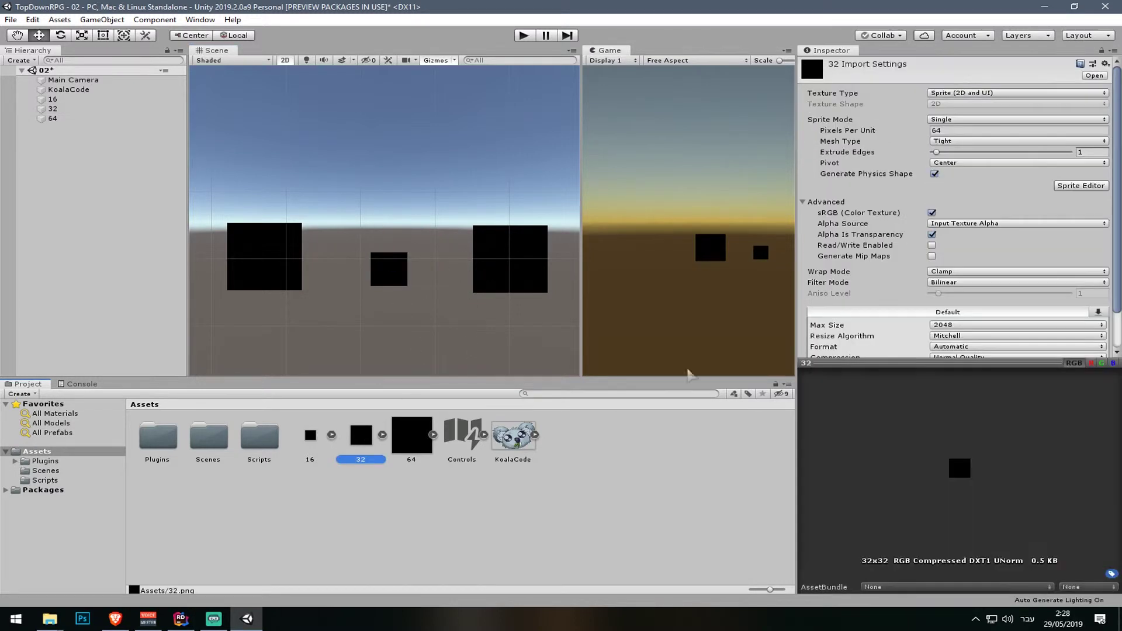
scroll(1029, 228, down, 2)
scroll(970, 137, up, 2)
click(966, 131)
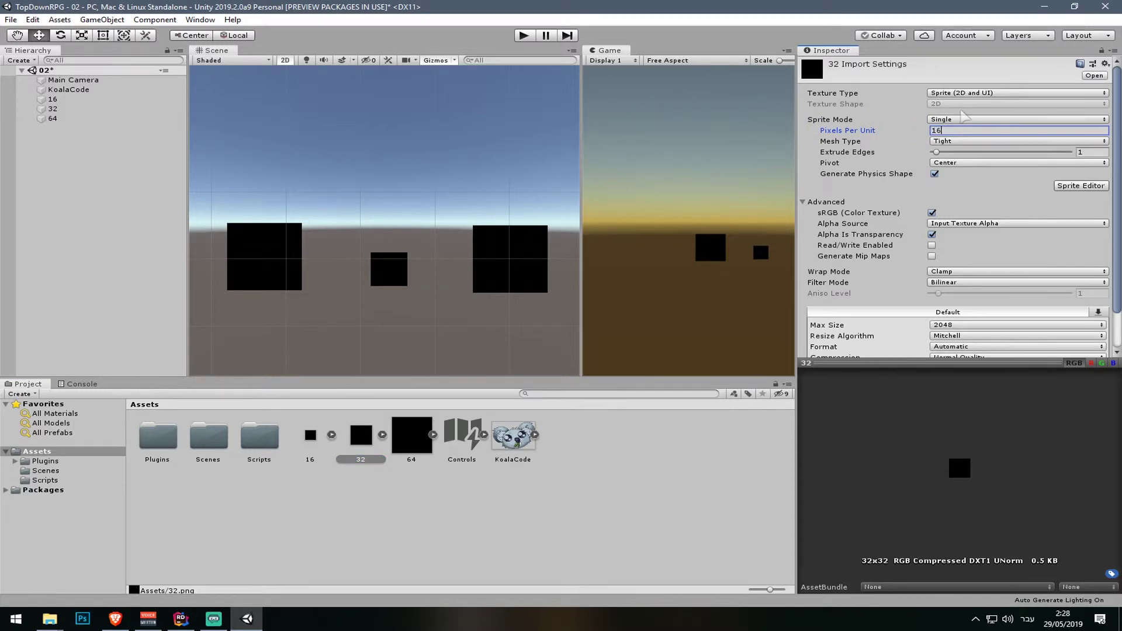
scroll(1005, 222, down, 2)
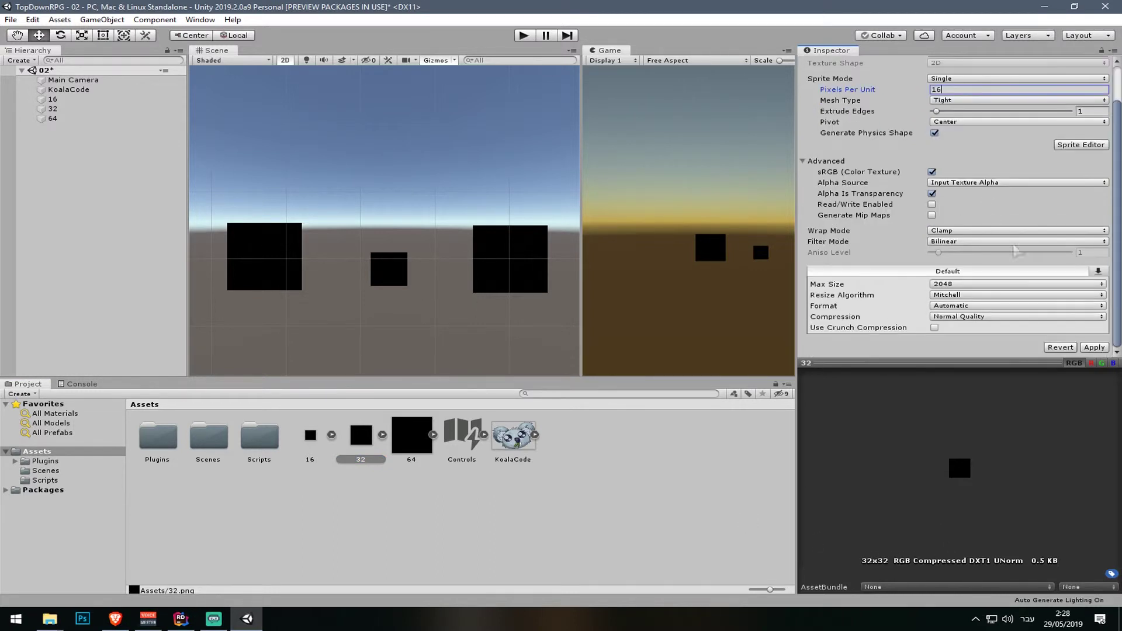
scroll(1034, 334, up, 2)
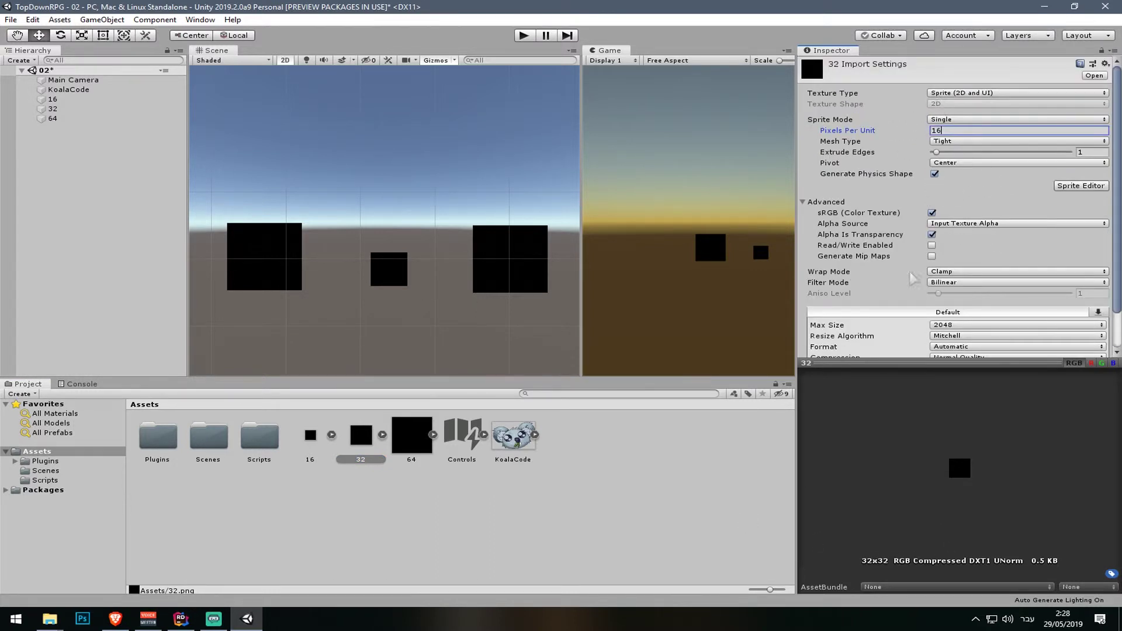
scroll(973, 298, down, 2)
scroll(1034, 302, up, 2)
scroll(1058, 254, down, 2)
click(1094, 347)
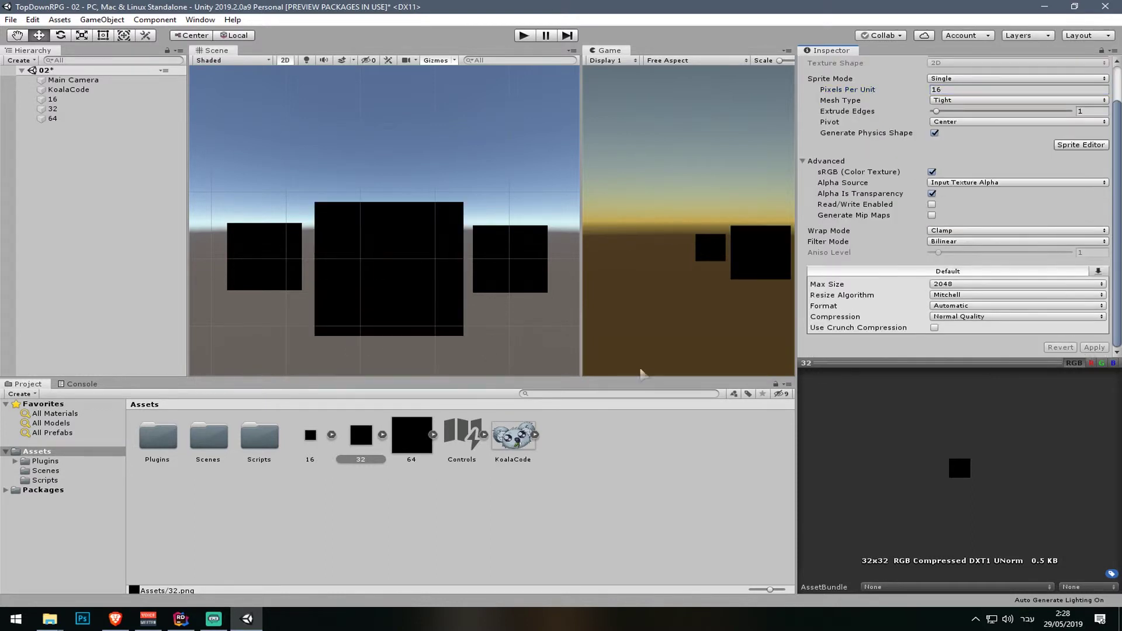
click(388, 288)
drag(395, 263, 396, 249)
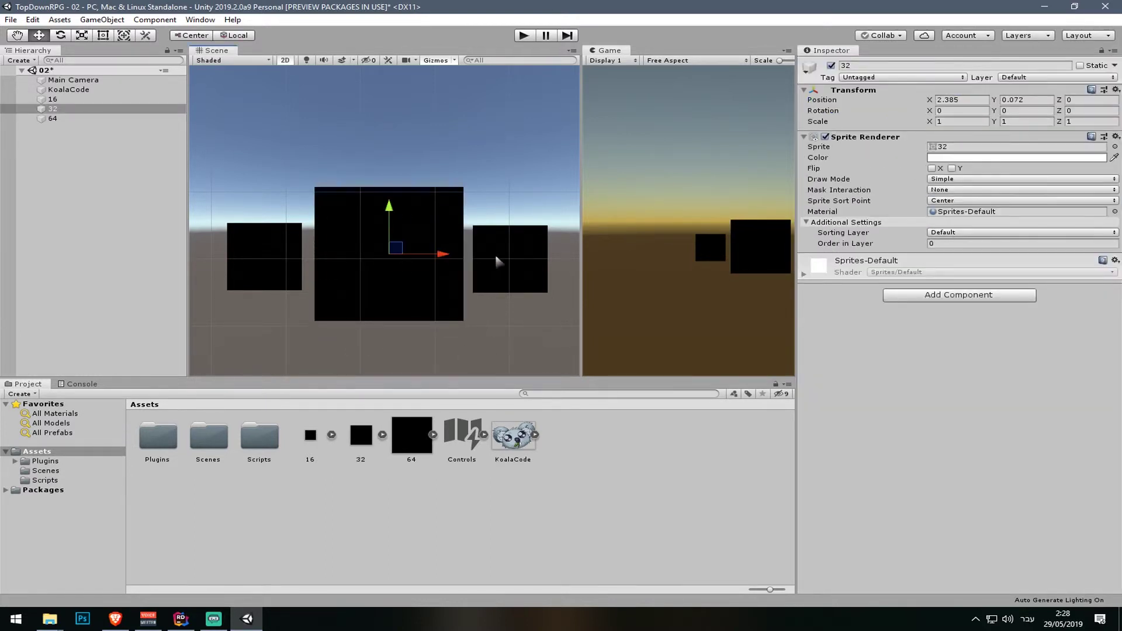
Step: Set the 64 texture's Pixels Per Unit to 16 and apply the import settings
click(496, 259)
click(412, 435)
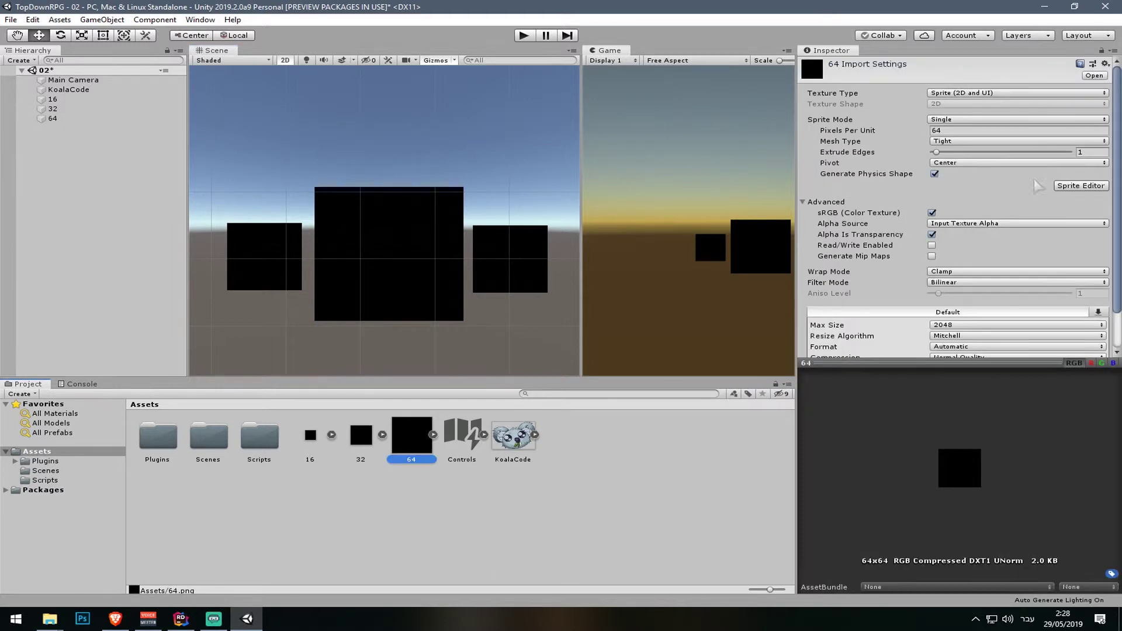
click(989, 130)
text(16)
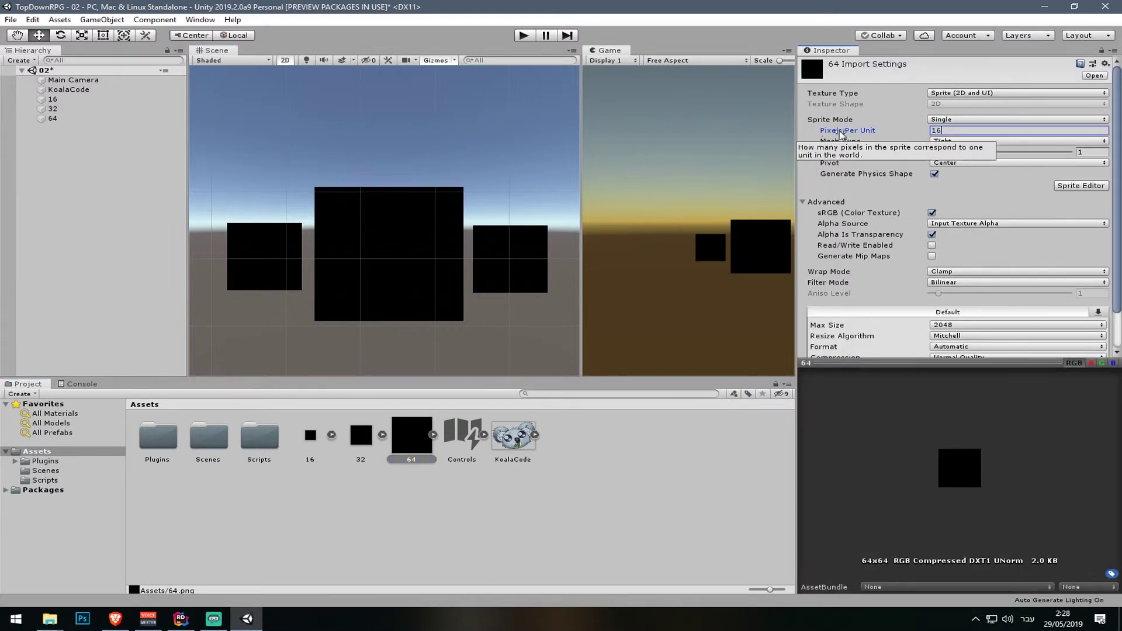
scroll(840, 133, down, 2)
click(1093, 347)
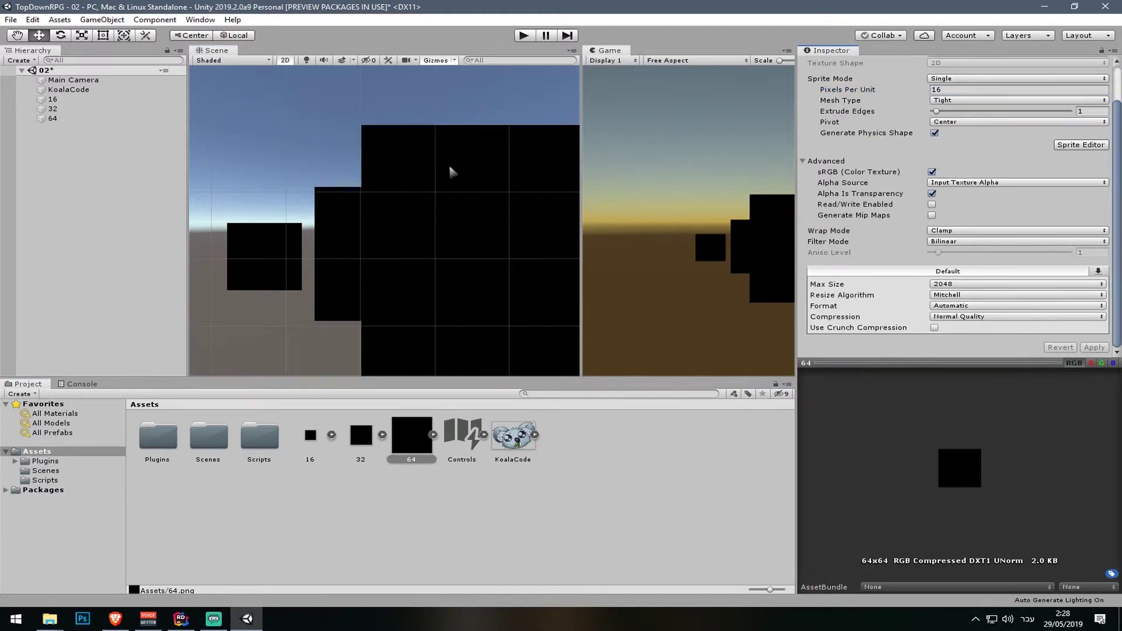
Step: Move the 64 square clear of the 32 square, to about X 5.82, Y 0.95
scroll(450, 171, down, 4)
click(439, 213)
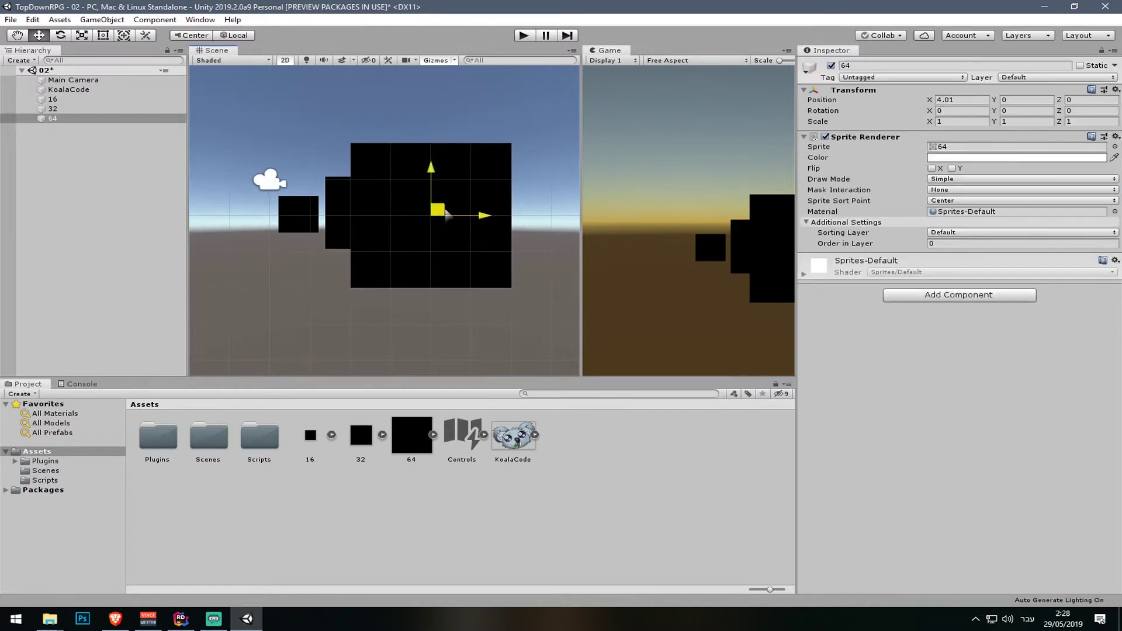
drag(446, 214, 512, 178)
middle_drag(353, 152, 325, 164)
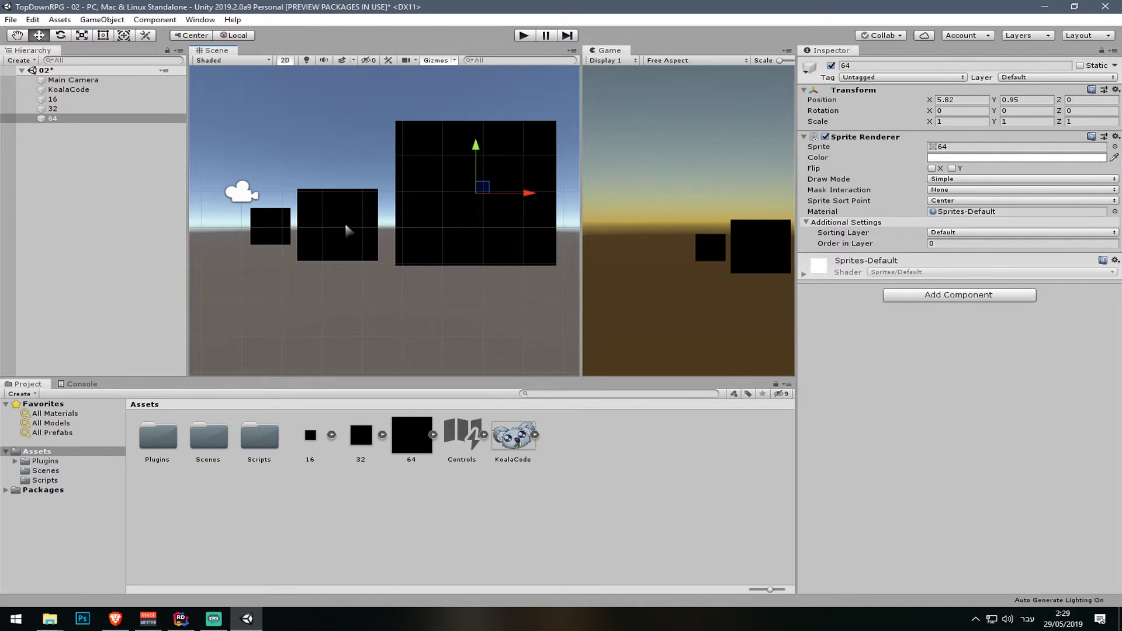
Step: Move the KoalaCode sprite above the 32 square, to about X 1.95, Y 2.24
click(294, 231)
click(275, 228)
scroll(243, 162, down, 2)
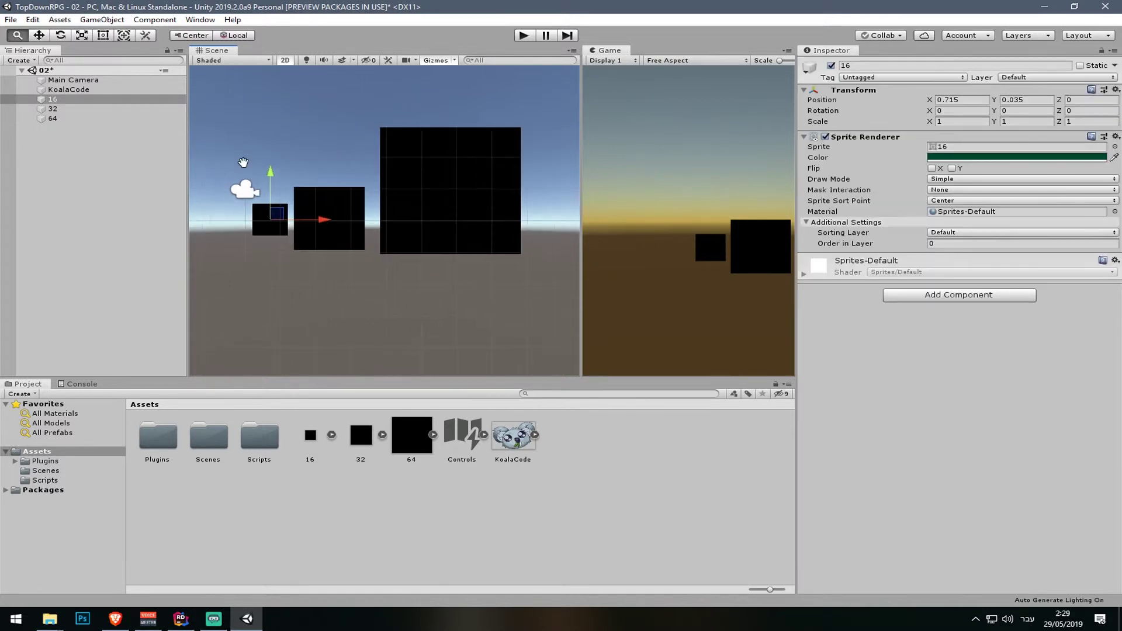
middle_drag(244, 163, 373, 193)
click(248, 183)
middle_drag(248, 215, 317, 201)
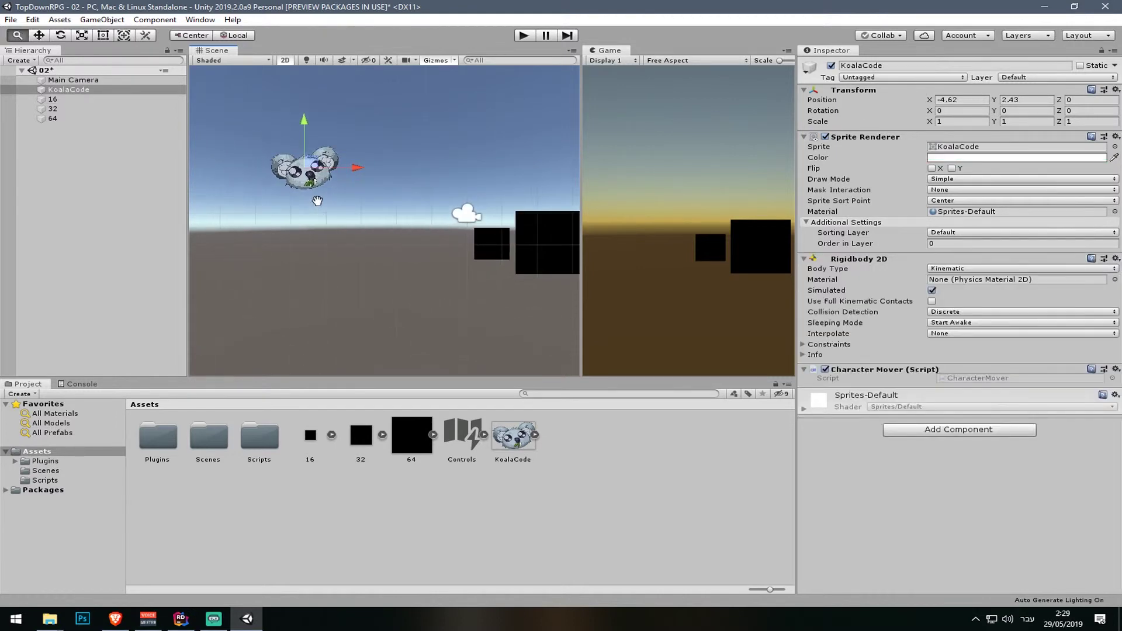
click(518, 437)
click(310, 170)
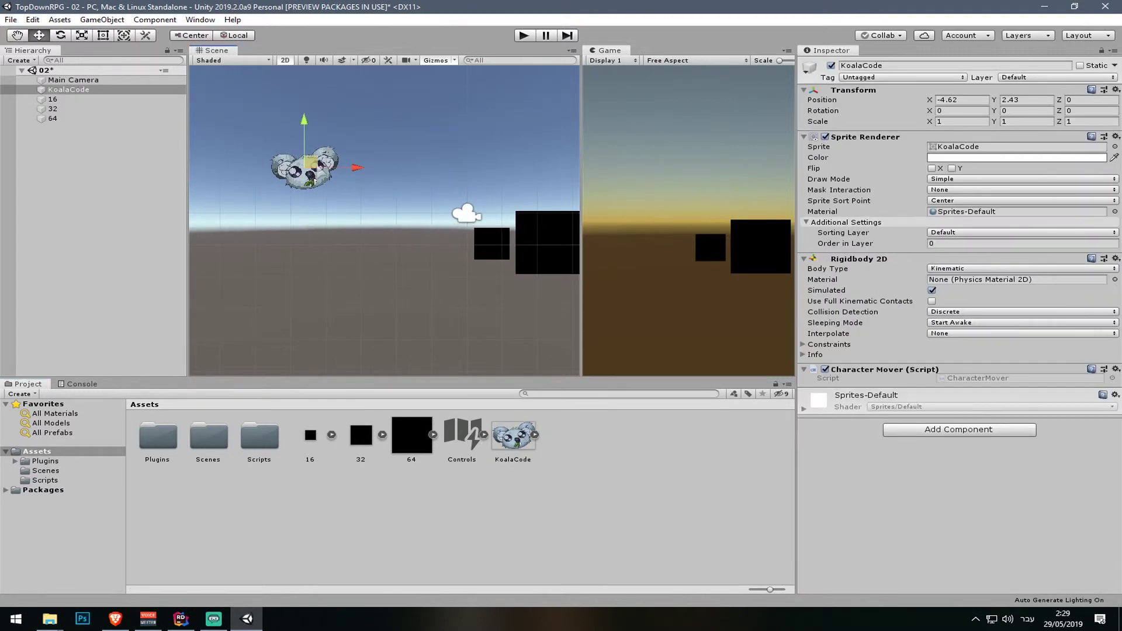
drag(310, 171, 542, 175)
middle_drag(520, 209, 345, 240)
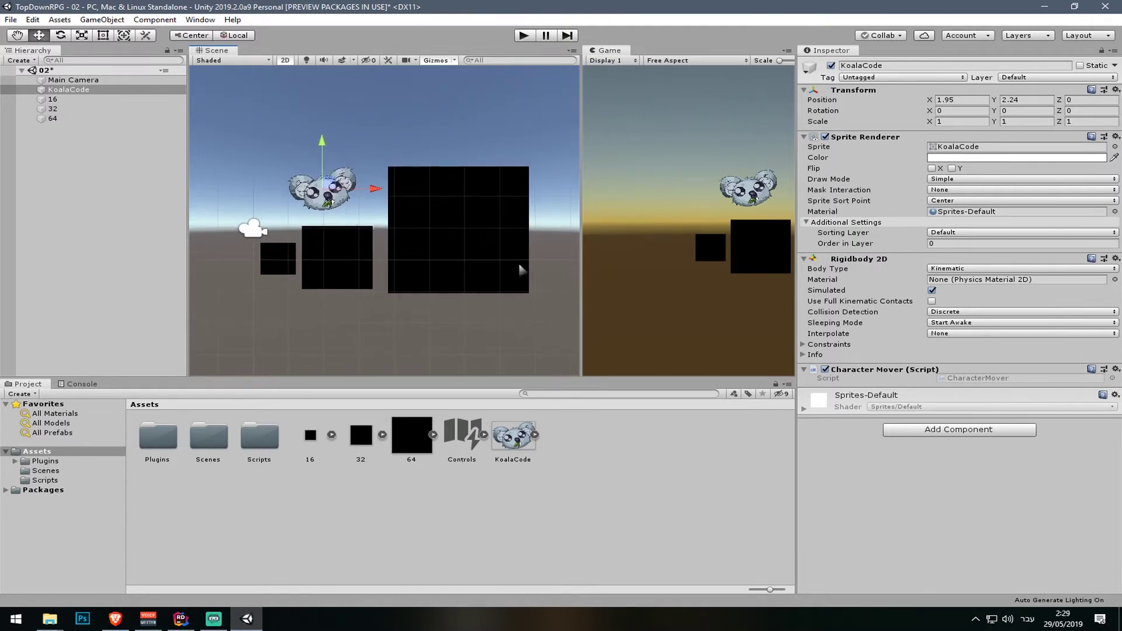
Step: Set the KoalaCode texture's Pixels Per Unit to 16 and apply the import settings
click(518, 437)
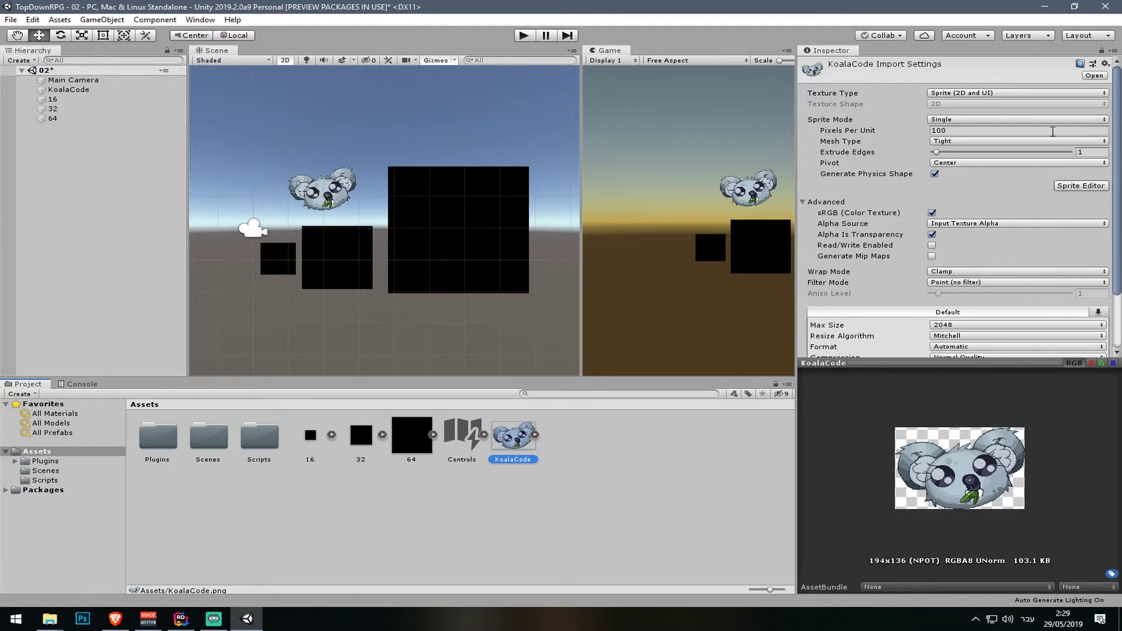
click(955, 131)
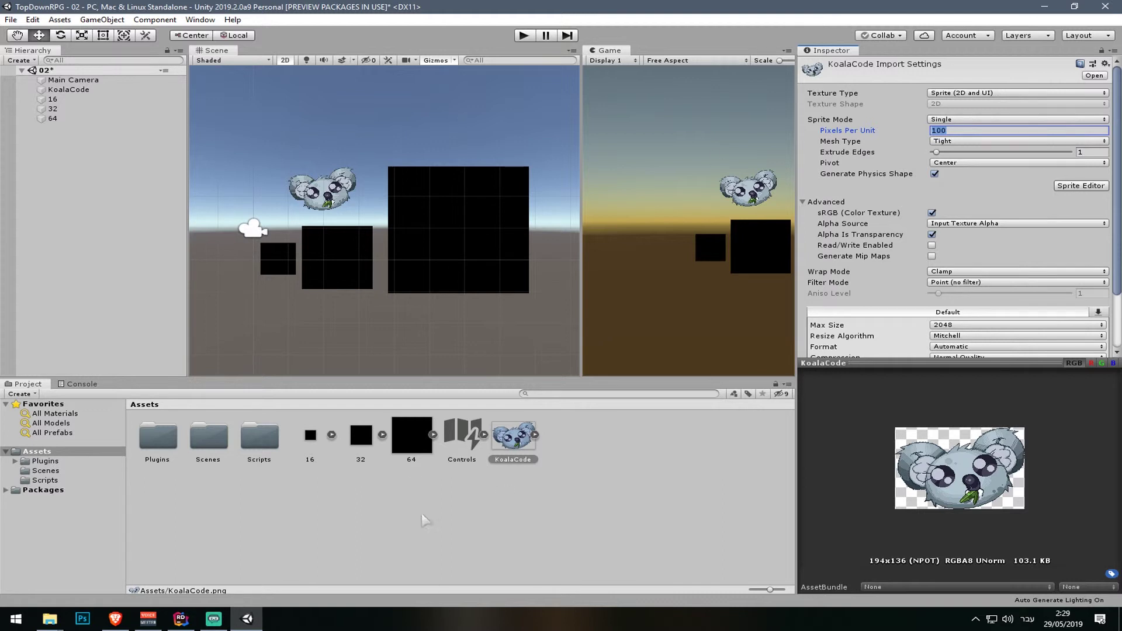
click(413, 442)
click(332, 210)
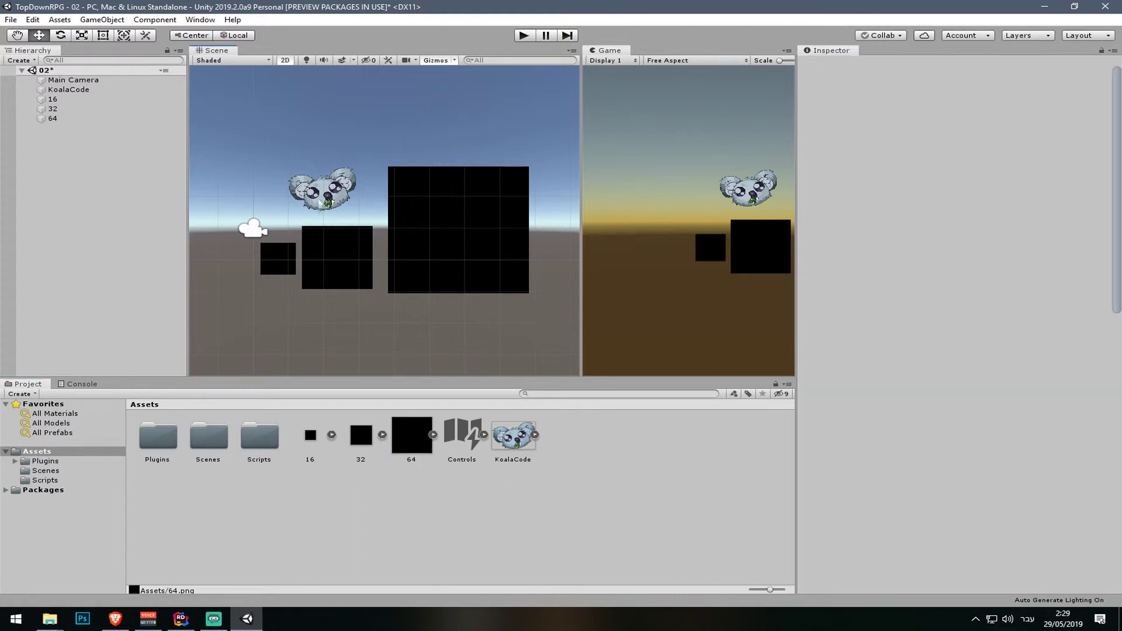
click(323, 205)
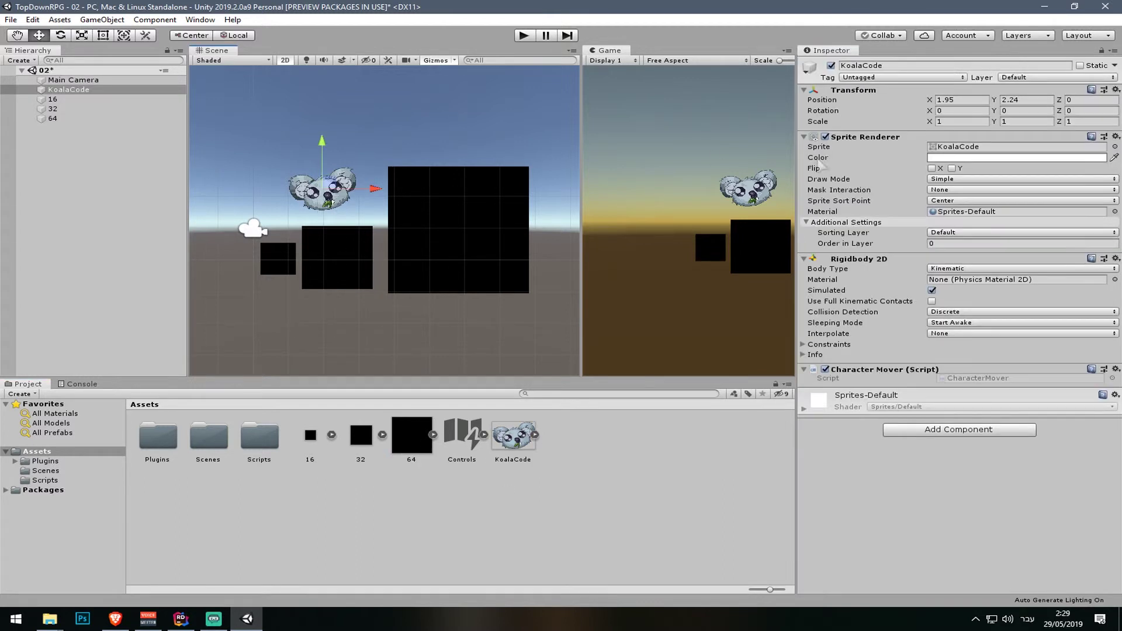
click(514, 437)
click(938, 130)
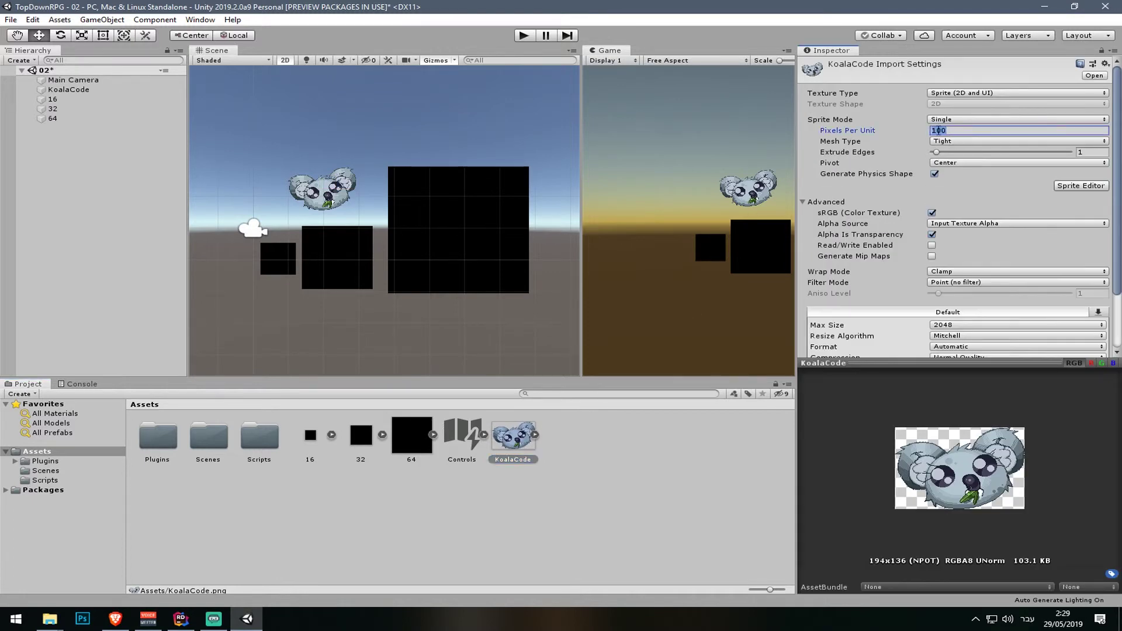
text(16)
scroll(1029, 257, down, 3)
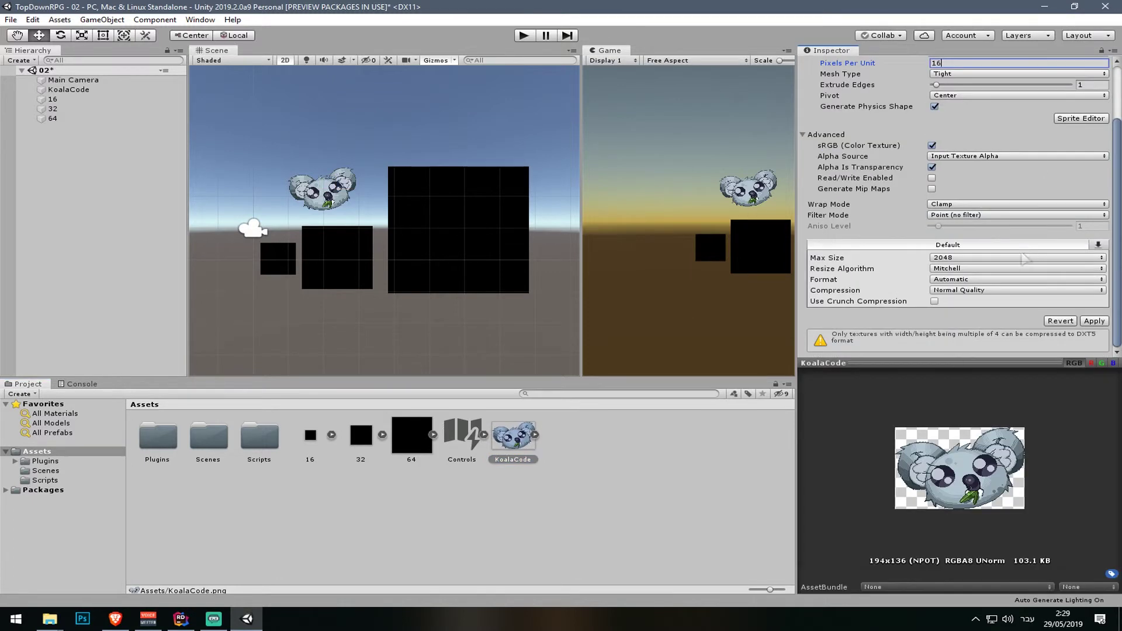
click(1094, 321)
Step: Move the KoalaCode sprite up above the black squares, to about X 5.55, Y 7.31
click(68, 90)
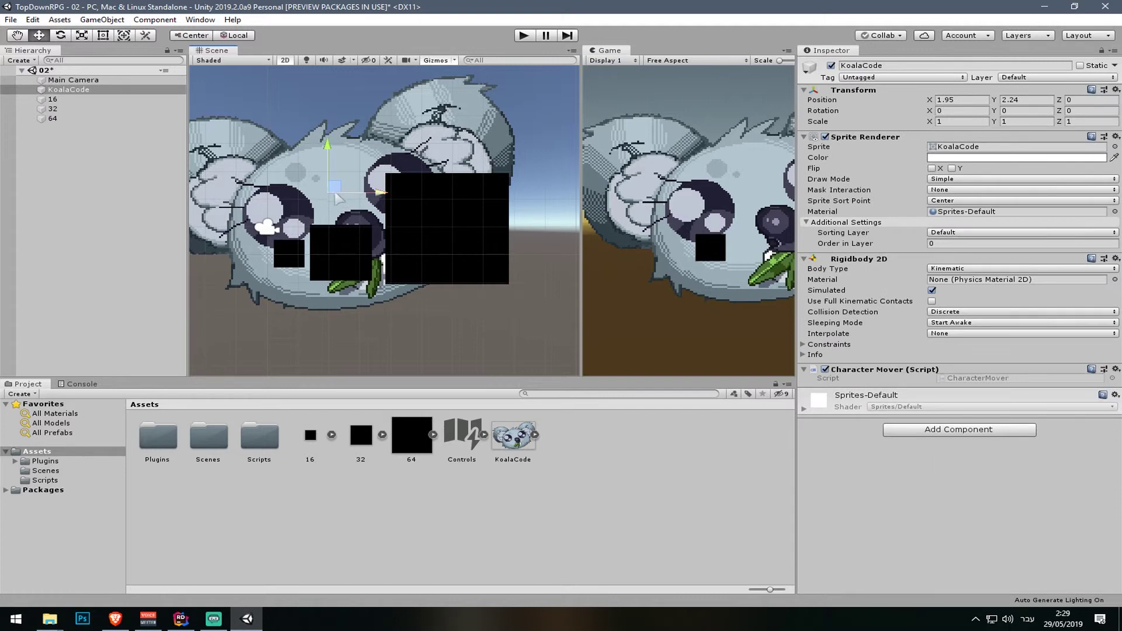
drag(342, 187, 436, 52)
key(f)
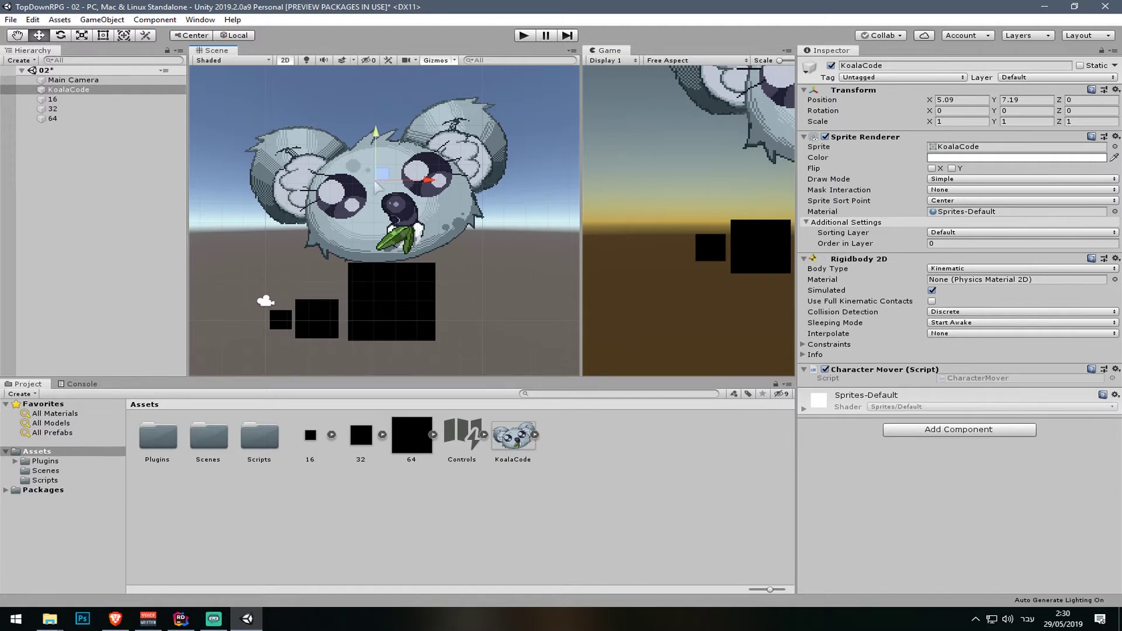
mouse_move(379, 182)
mouse_down()
mouse_move(389, 184)
mouse_move(363, 176)
mouse_move(402, 182)
mouse_move(381, 180)
mouse_up()
drag(381, 179, 390, 180)
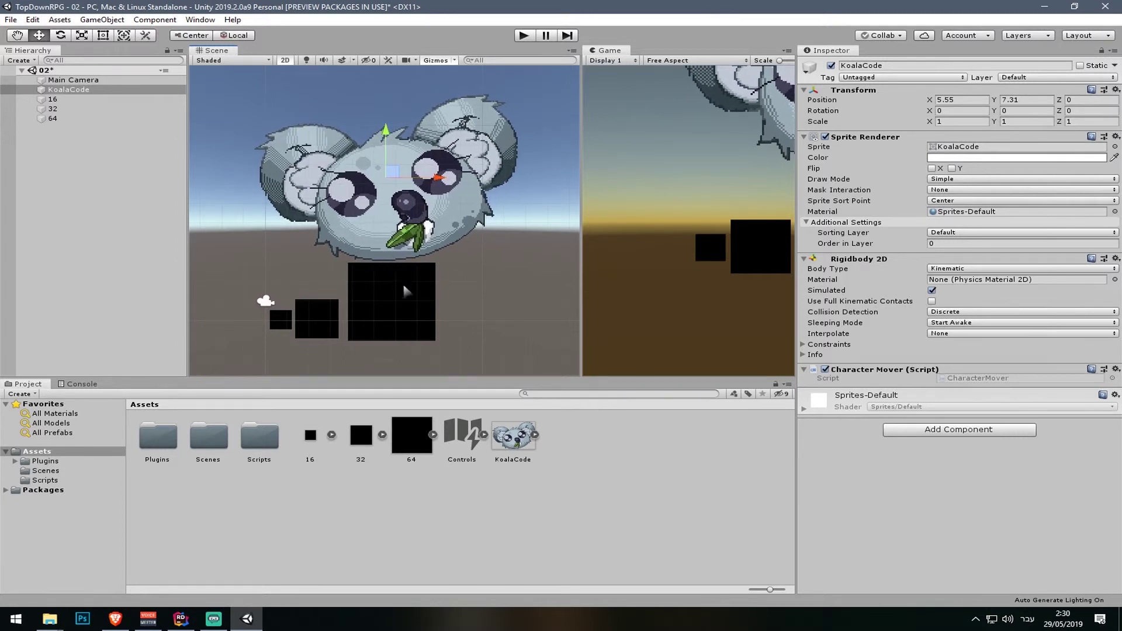
Step: Compare the 16 square, the 64 texture's import settings and the KoalaCode sprite at the shared Pixels Per Unit
click(285, 321)
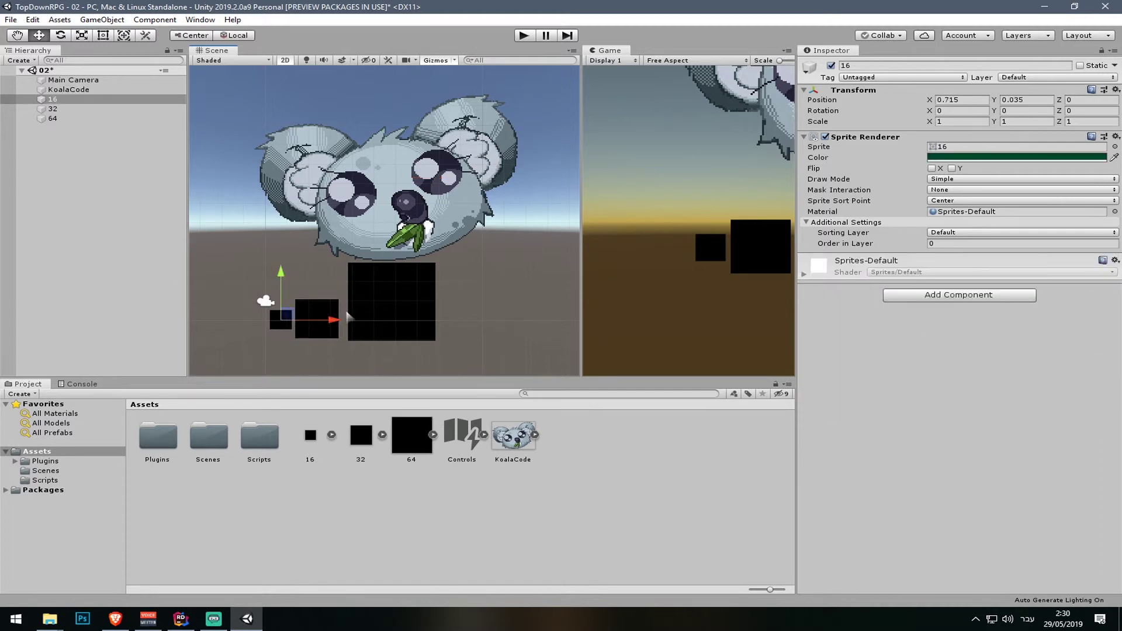
click(411, 443)
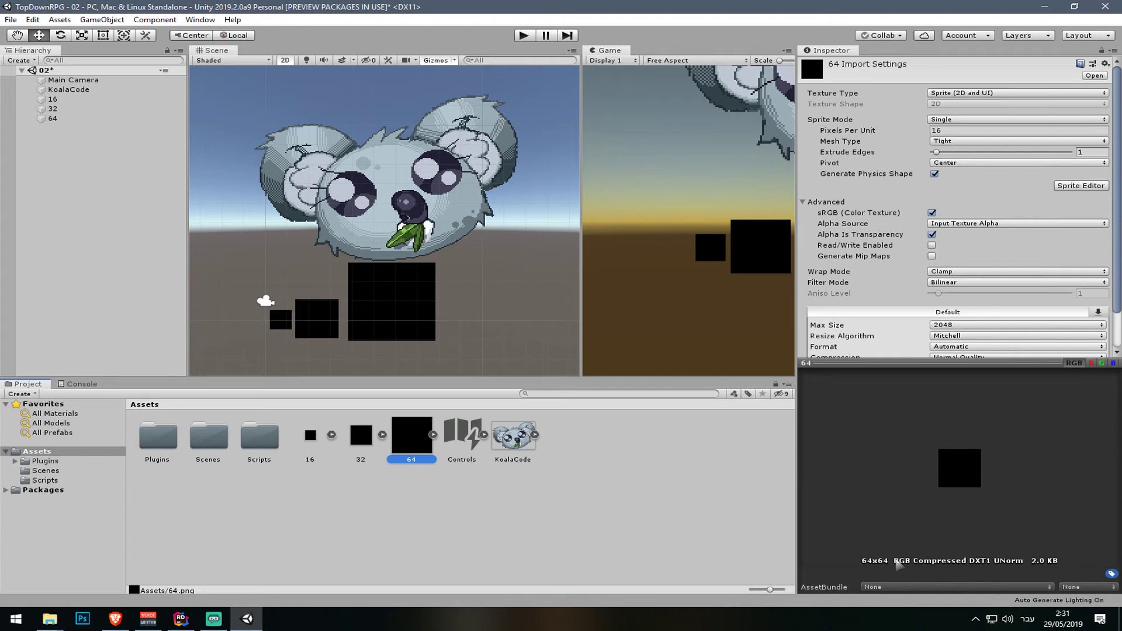
scroll(363, 298, down, 2)
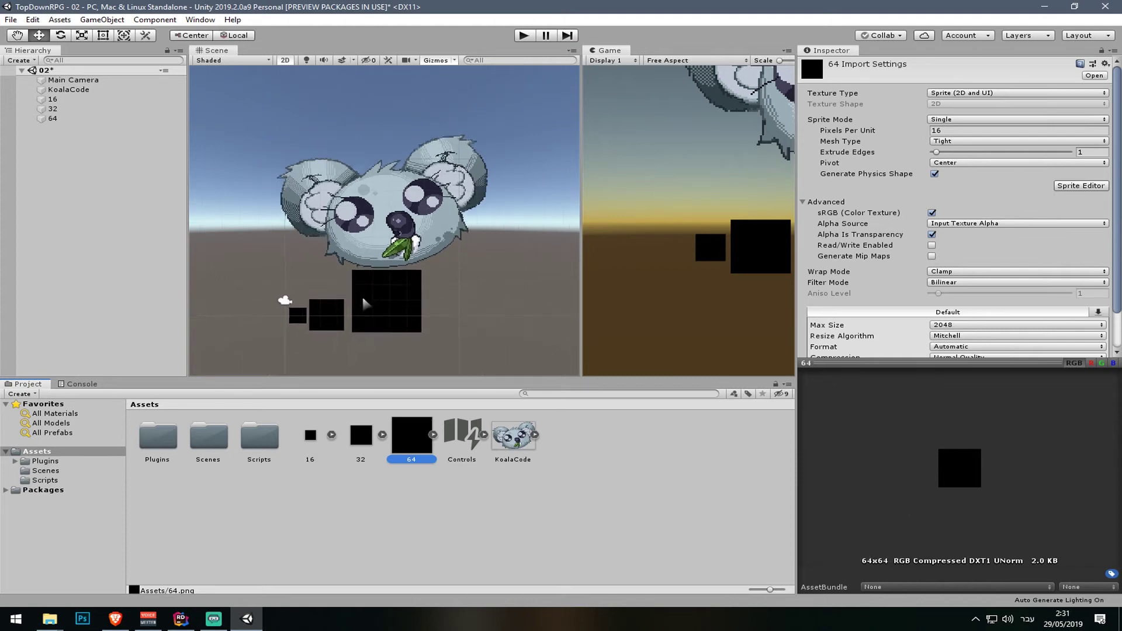
scroll(363, 301, down, 1)
click(394, 249)
middle_drag(375, 284, 416, 269)
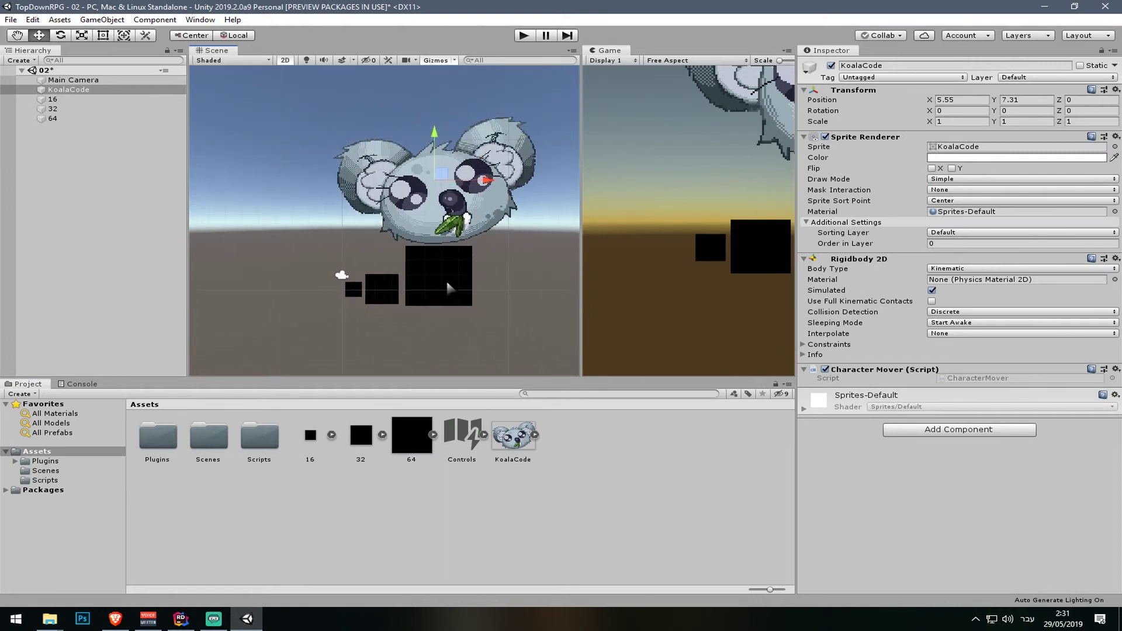
Step: Run the scene in play mode with a wider Game view and steer the KoalaCode sprite around the black squares to test its movement and flipping
click(524, 35)
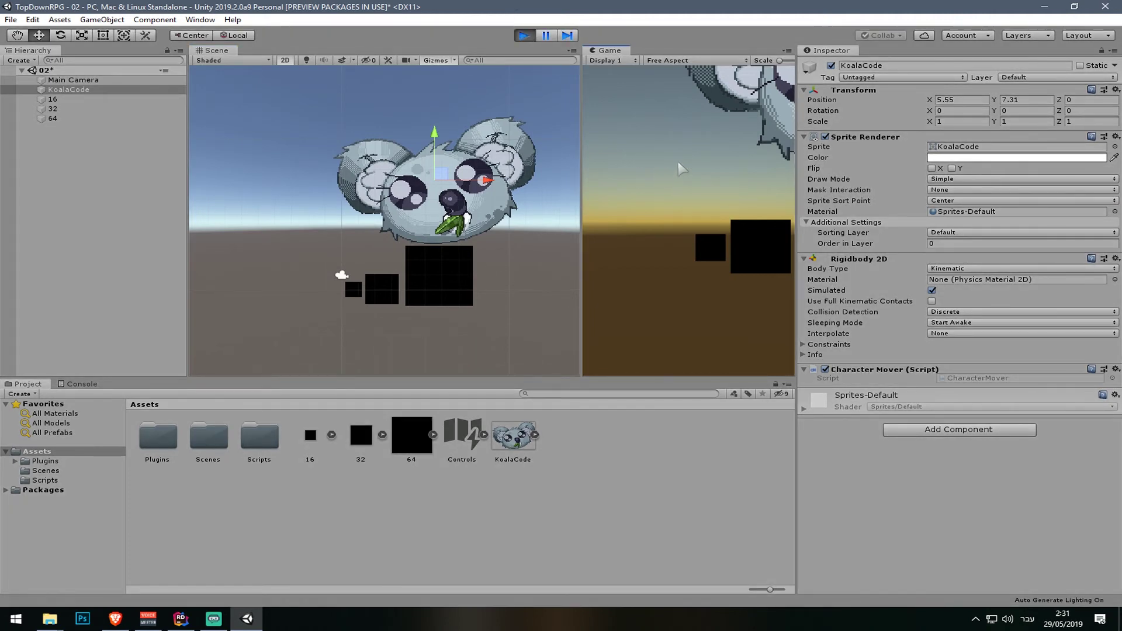
drag(581, 193, 488, 193)
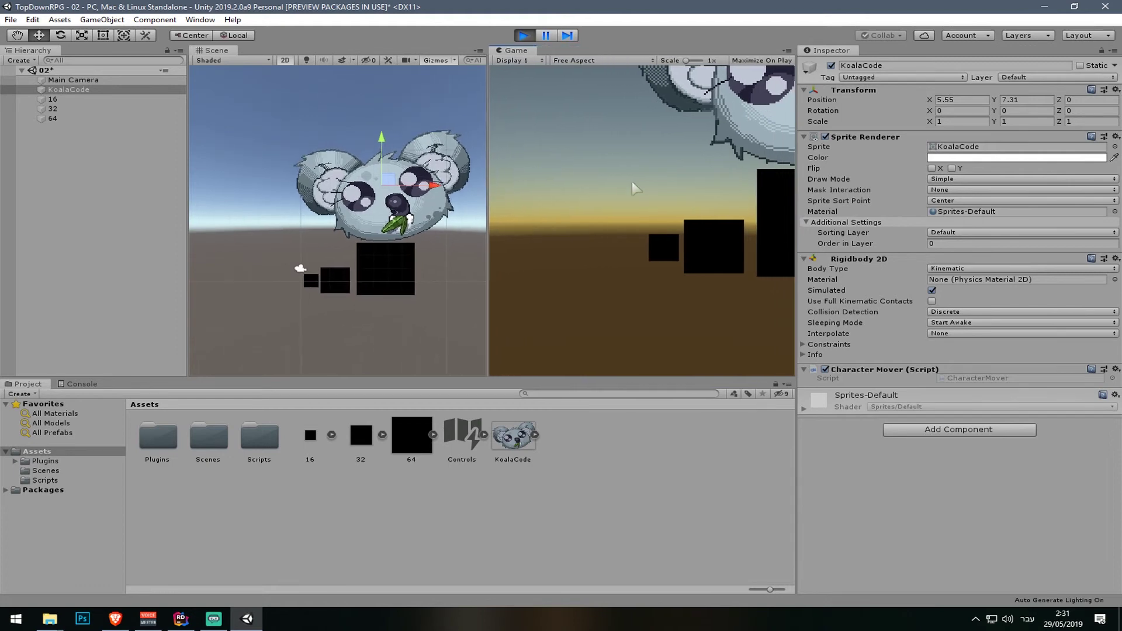
key(a)
key(s)
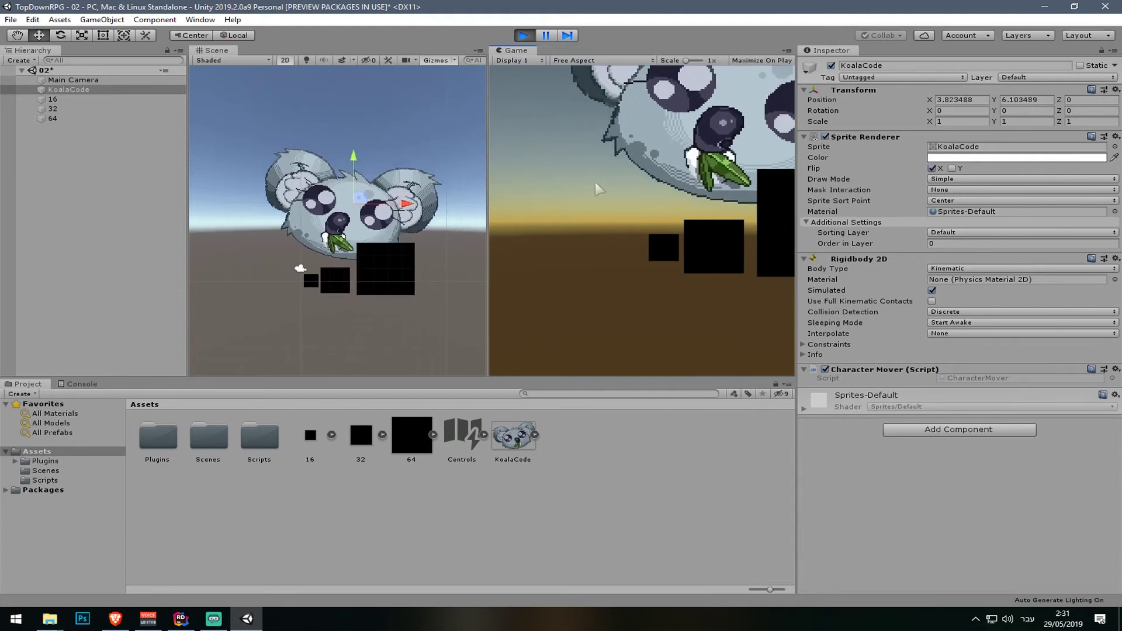
key(d)
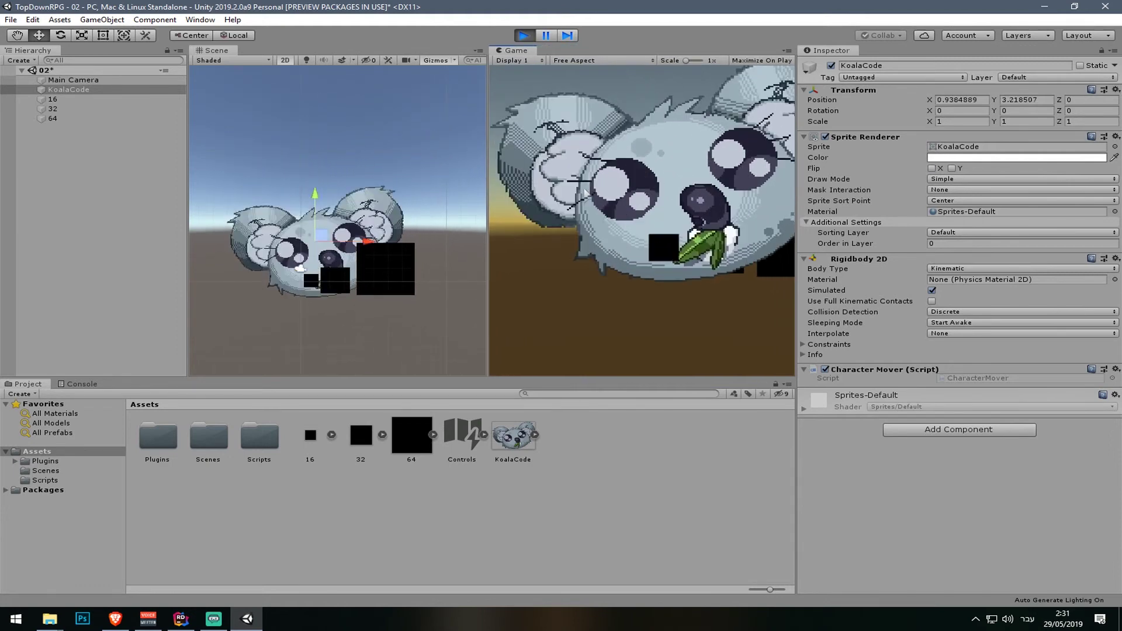
key(a)
key(a)
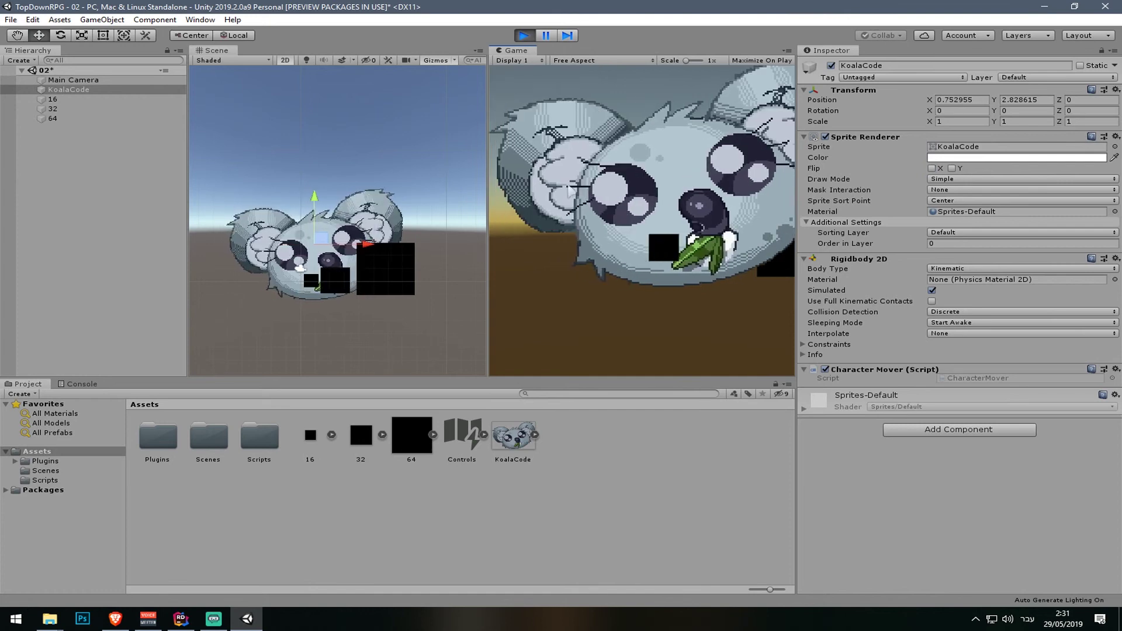
key(w)
key(d)
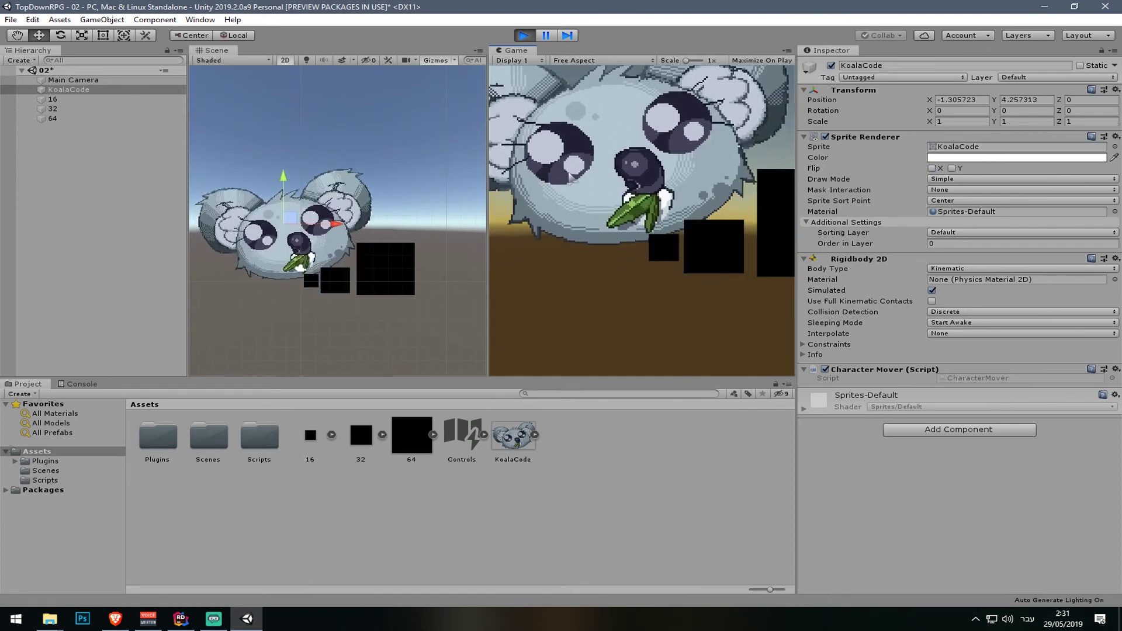
key(s)
key(a)
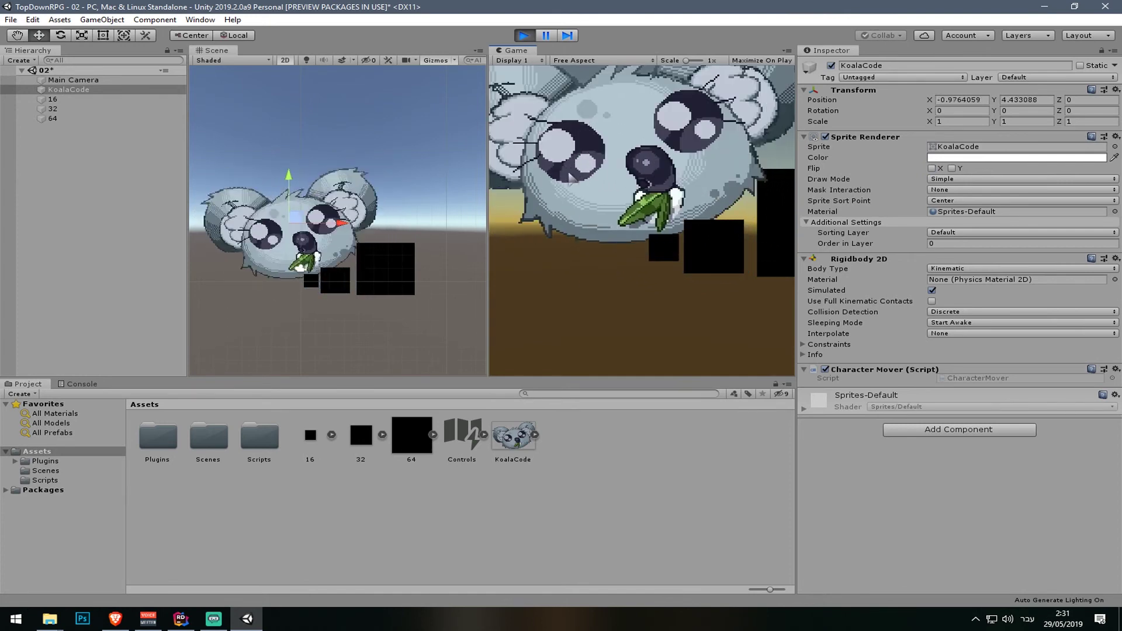
key(d)
key(a)
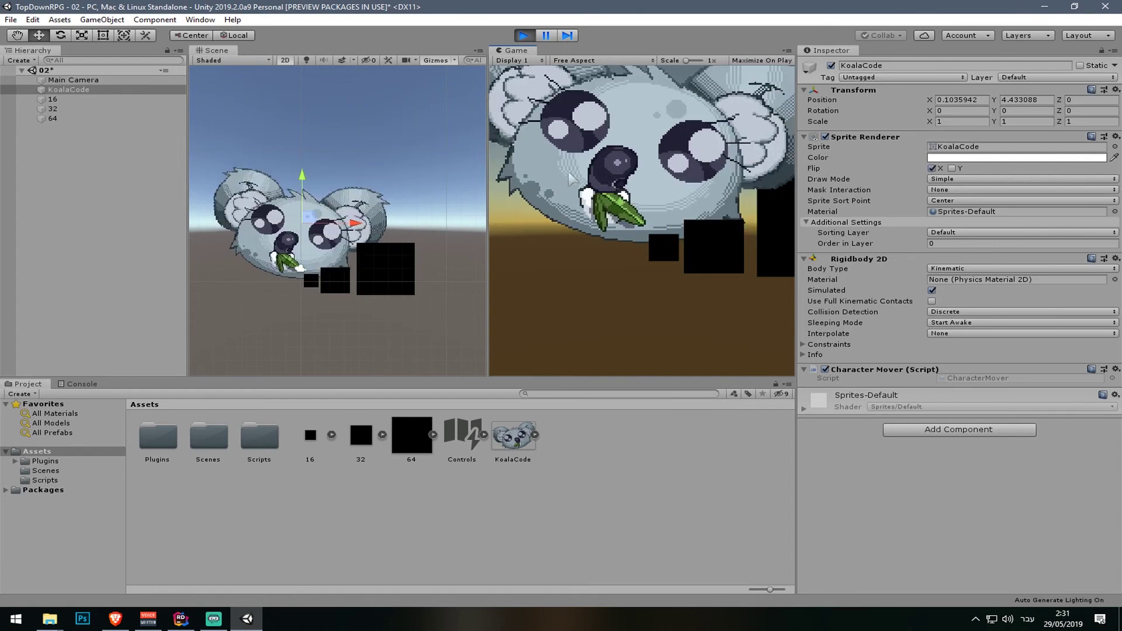
key(d)
key(s)
key(a)
key(d)
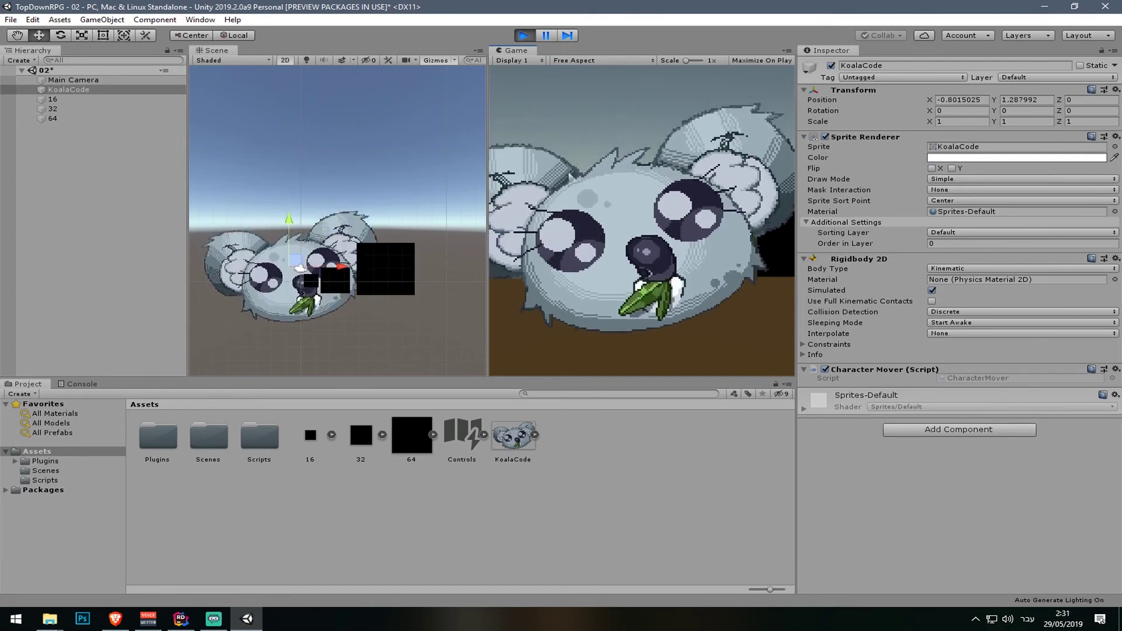
key(d)
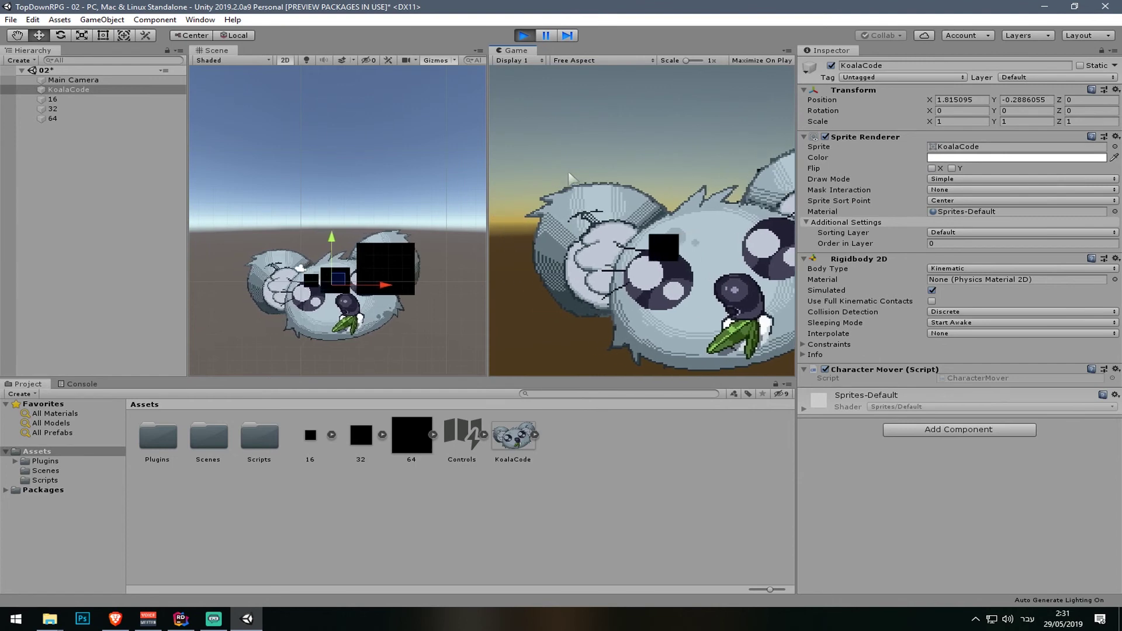
key(a)
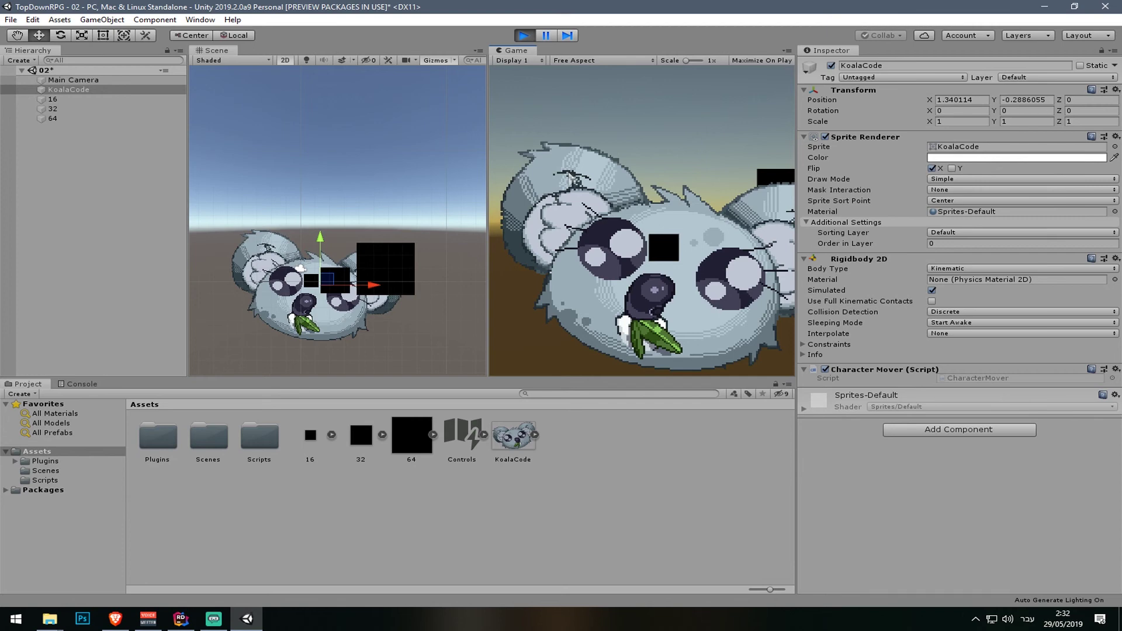
key(d)
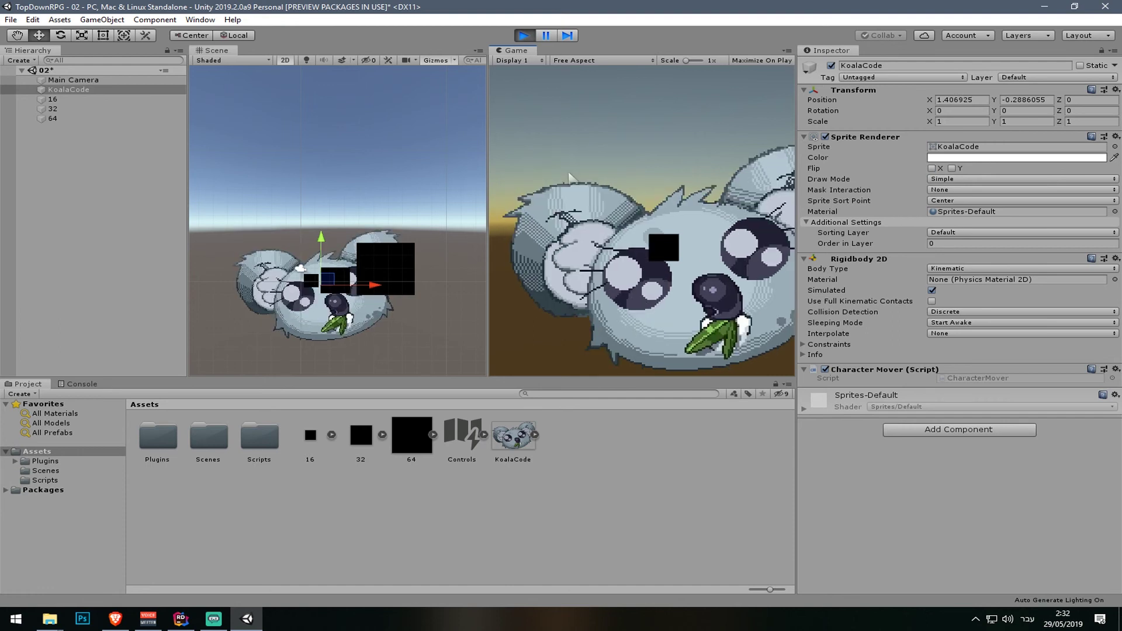